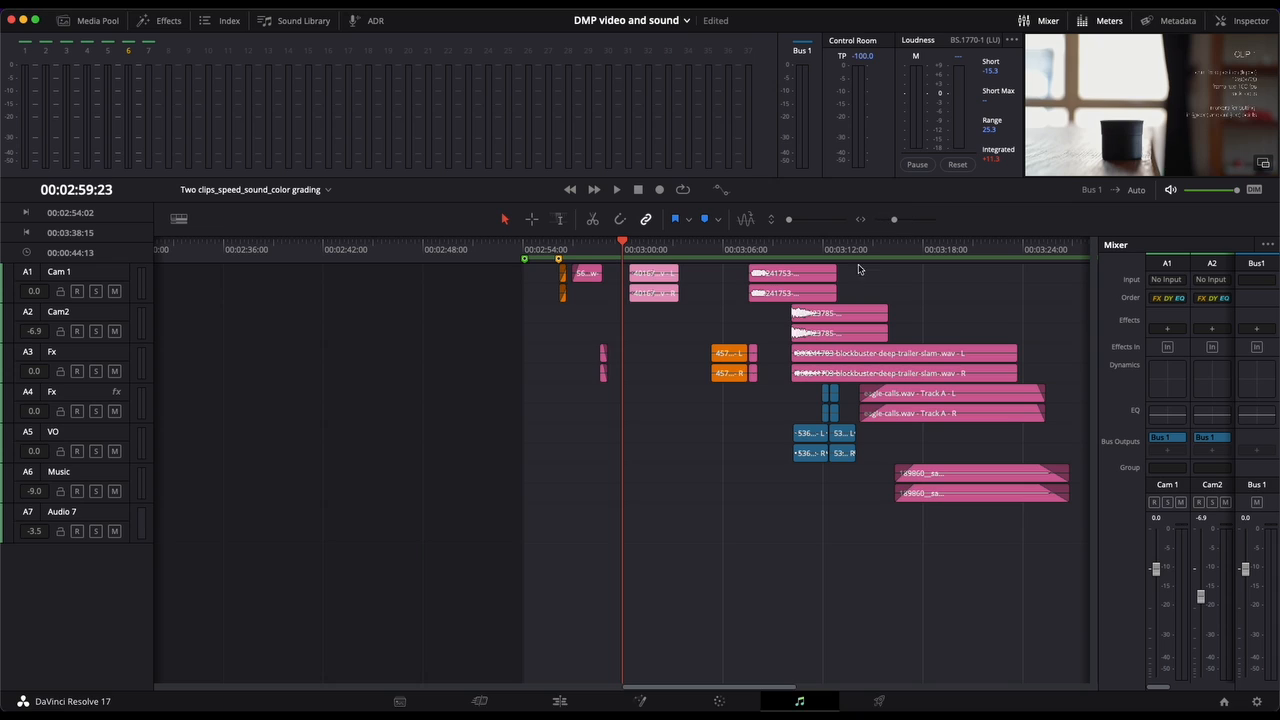
# Step: Move the playhead to 00:03:01:00, within the pouring-water clip on the Cam 1 track
pyautogui.hscroll(6, 675, 368)
pyautogui.hscroll(-5, 675, 369)
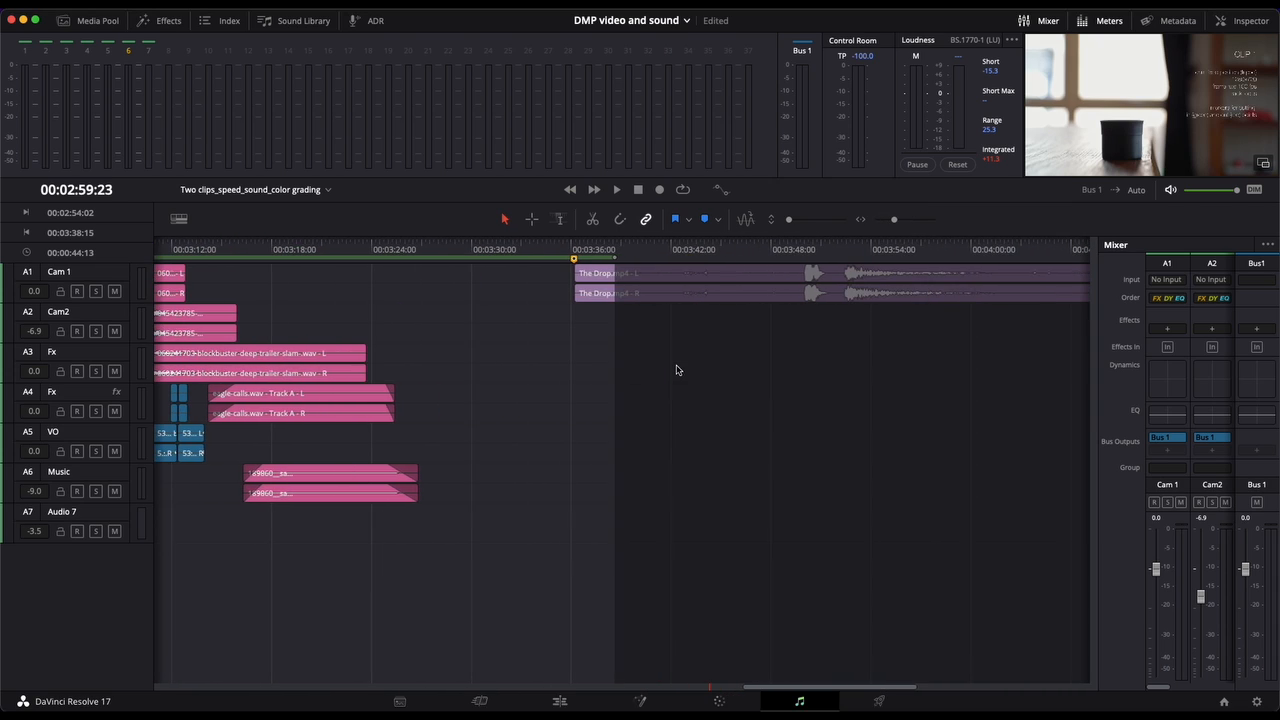
pyautogui.hscroll(-2, 678, 370)
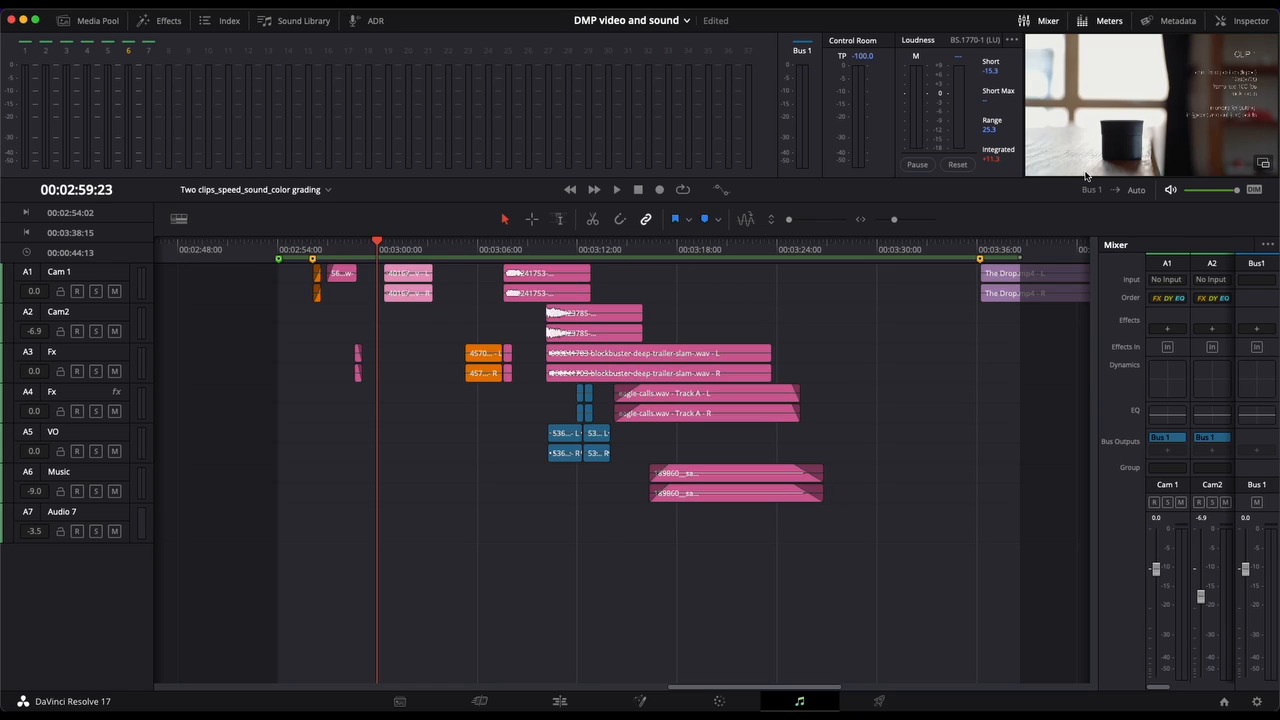
pyautogui.click(395, 245)
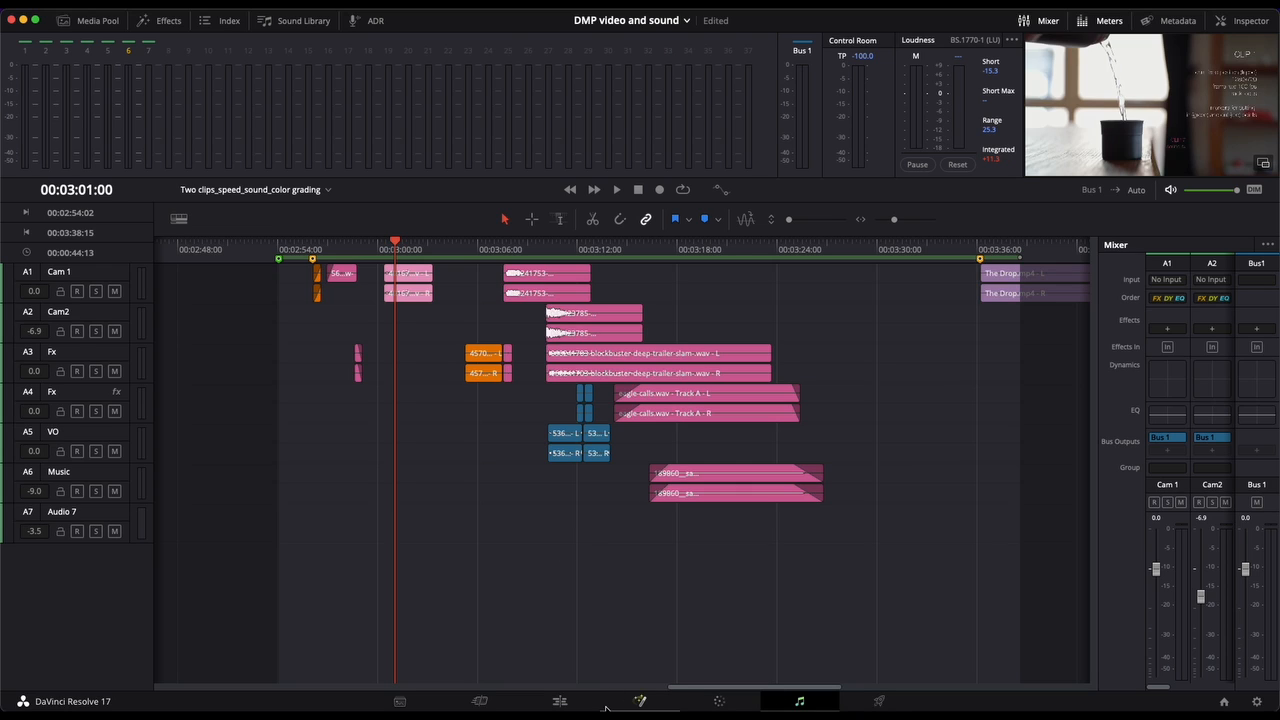
# Step: Compare the audio tracks between the Edit and Fairlight pages, selecting the pouring-water clip on Cam 1 in Fairlight
pyautogui.click(561, 703)
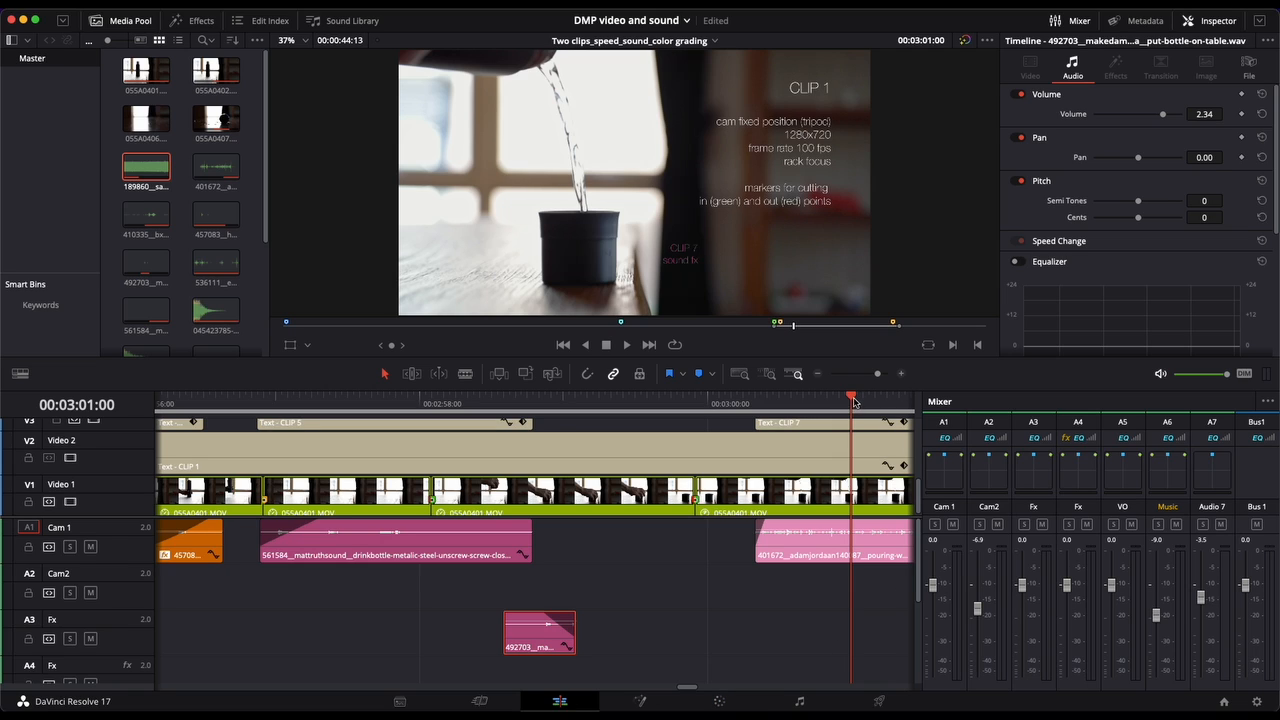
pyautogui.click(801, 703)
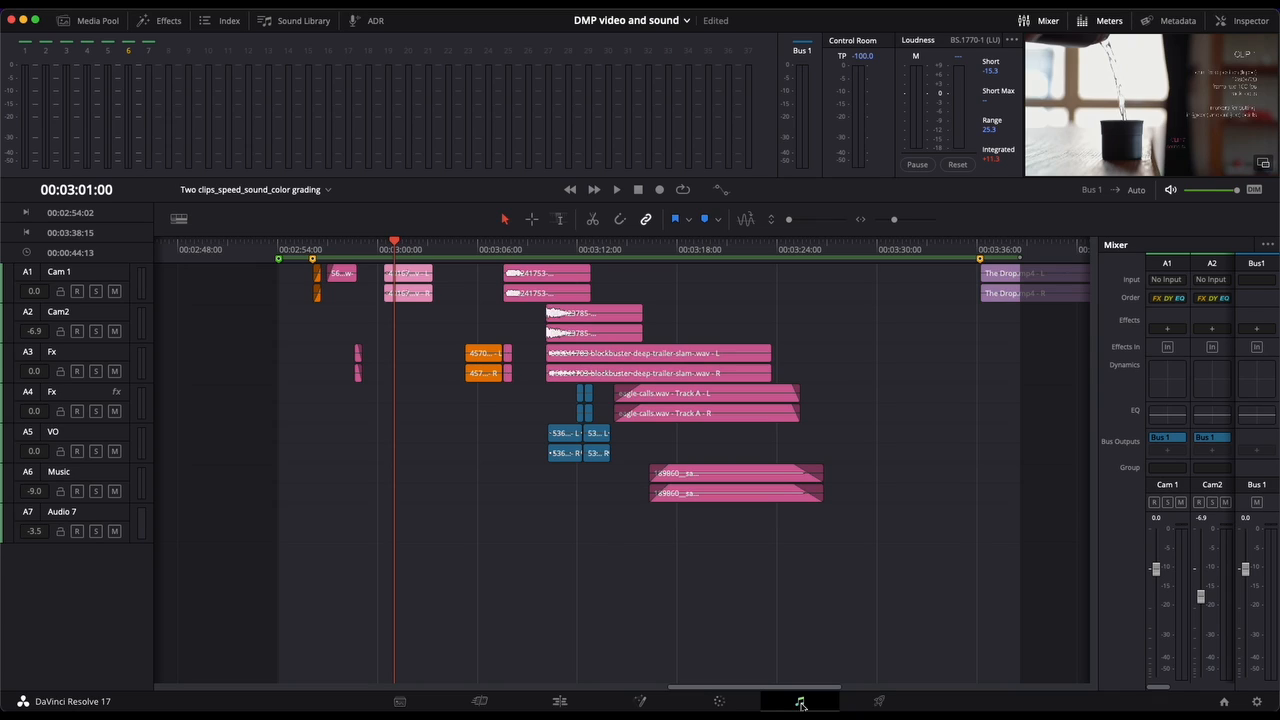
pyautogui.click(417, 274)
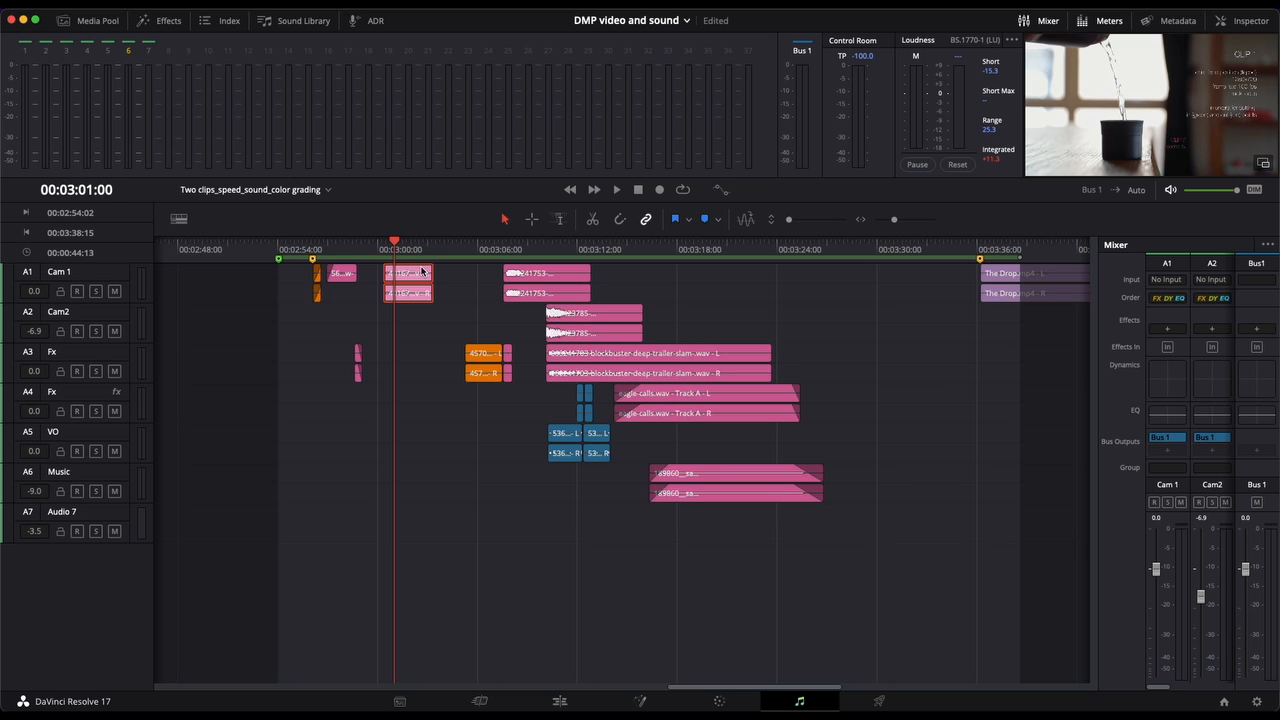
pyautogui.click(561, 701)
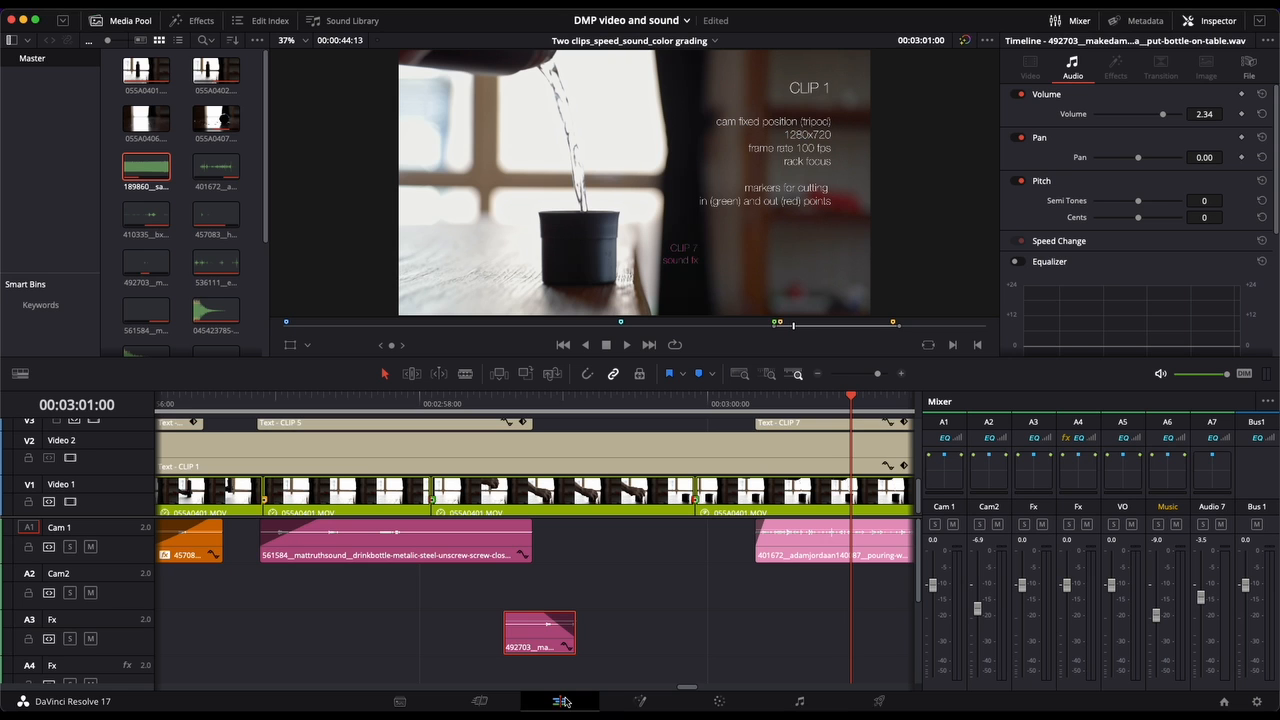
pyautogui.click(799, 703)
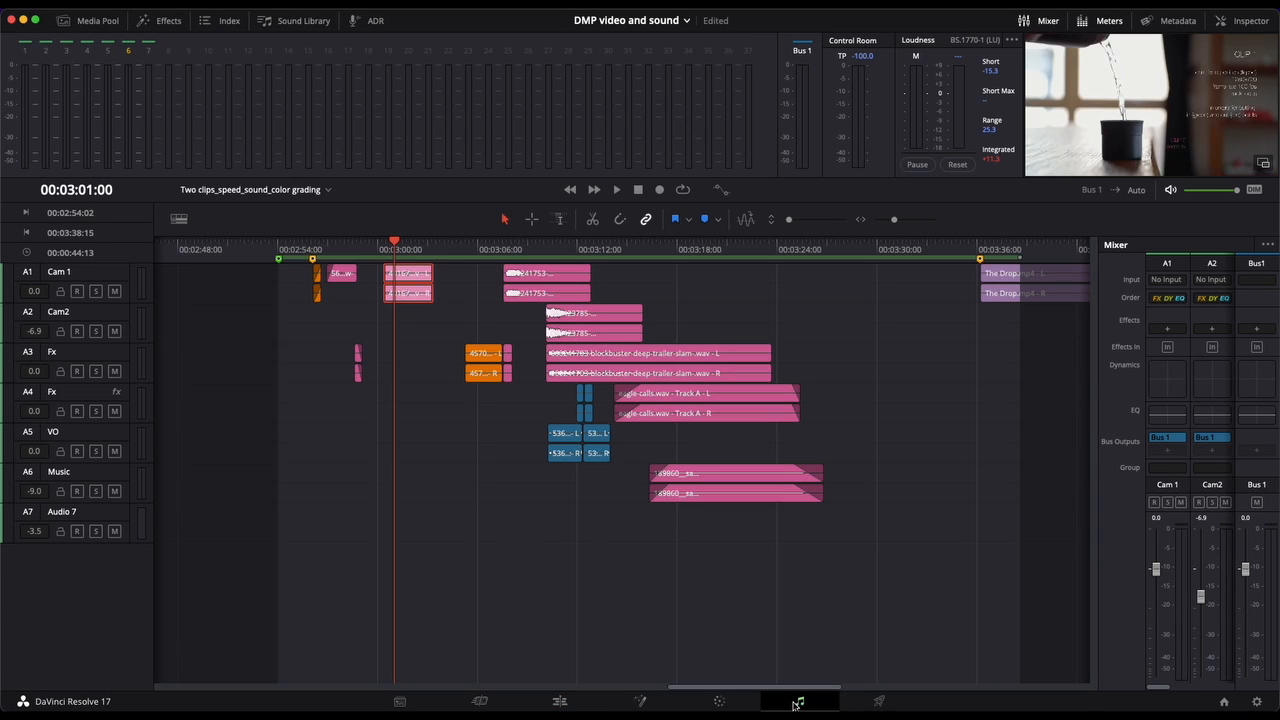
pyautogui.click(561, 701)
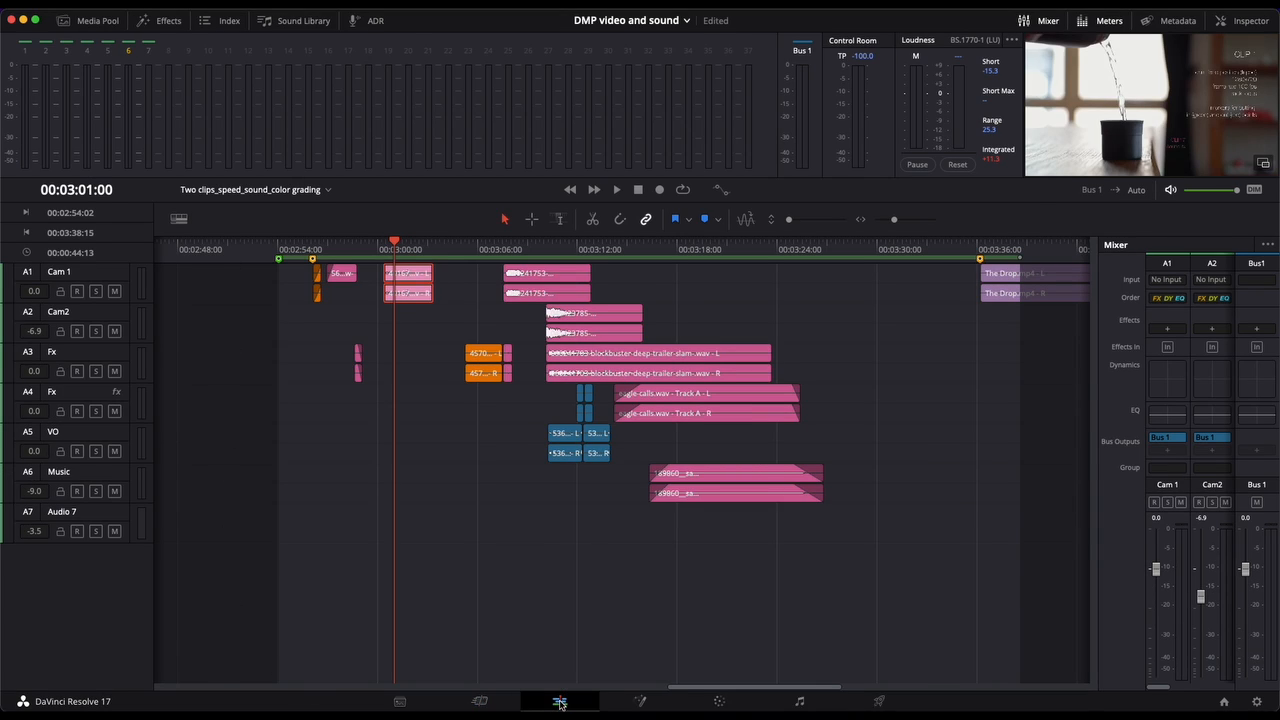
pyautogui.click(799, 701)
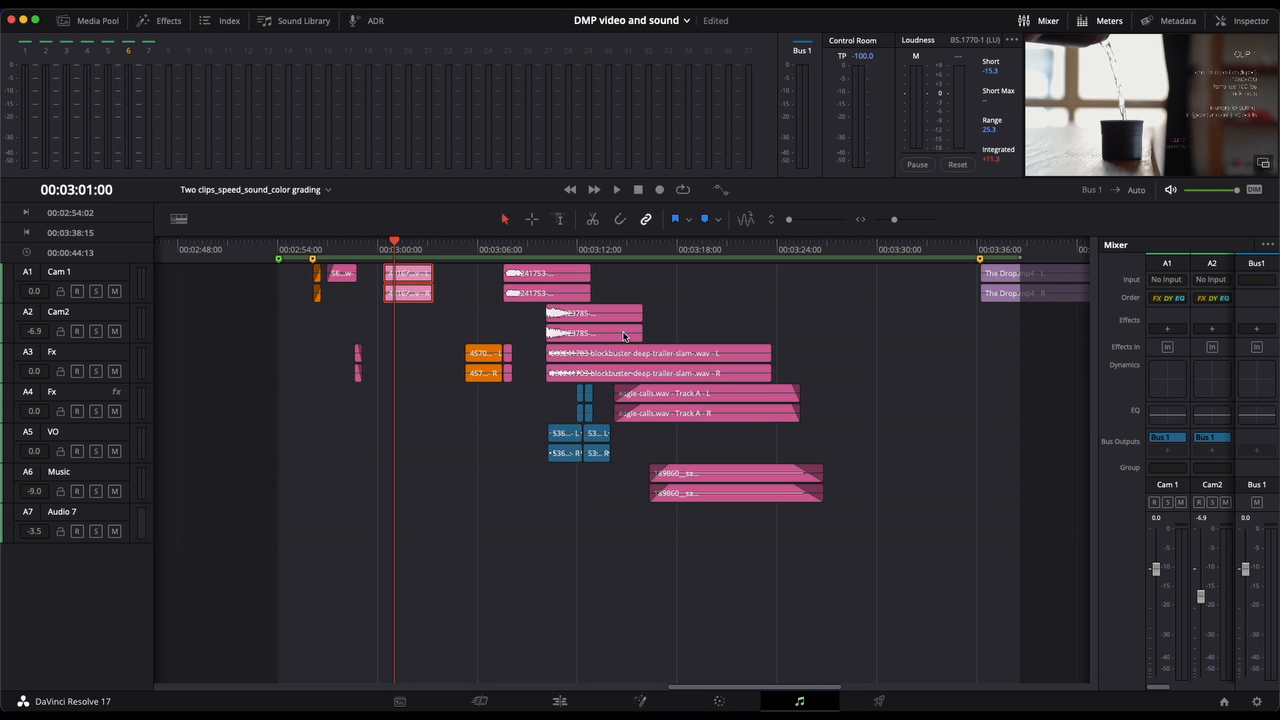
# Step: Play the mix from 00:03:01:00 and widen the mixer to show the channel strips of all seven tracks
pyautogui.press('space')
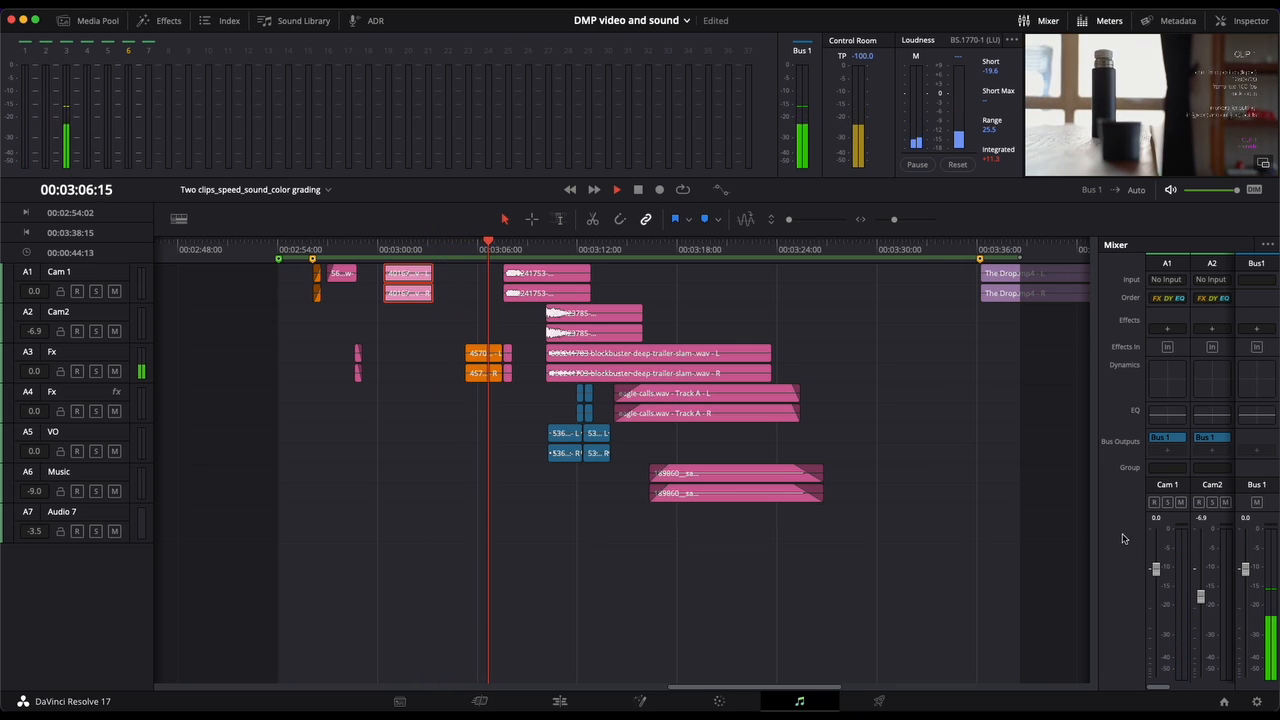
pyautogui.moveTo(1097, 540); pyautogui.dragTo(850, 540)
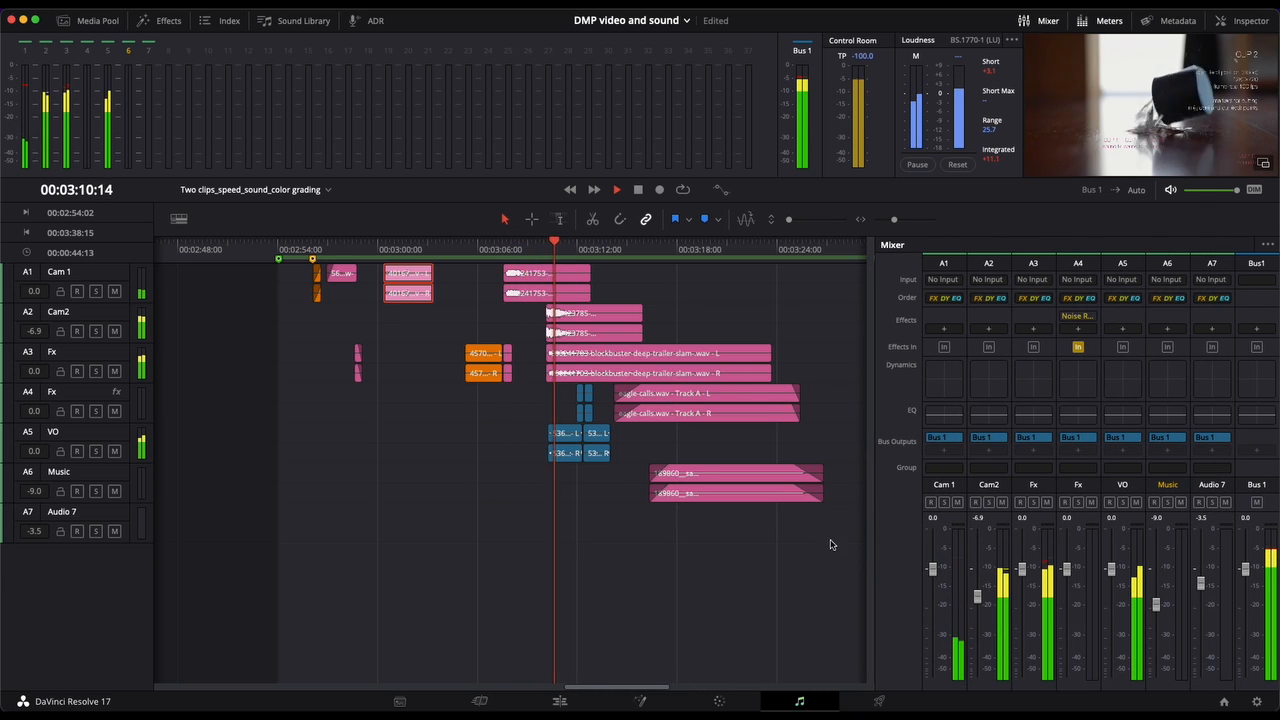
pyautogui.press('space')
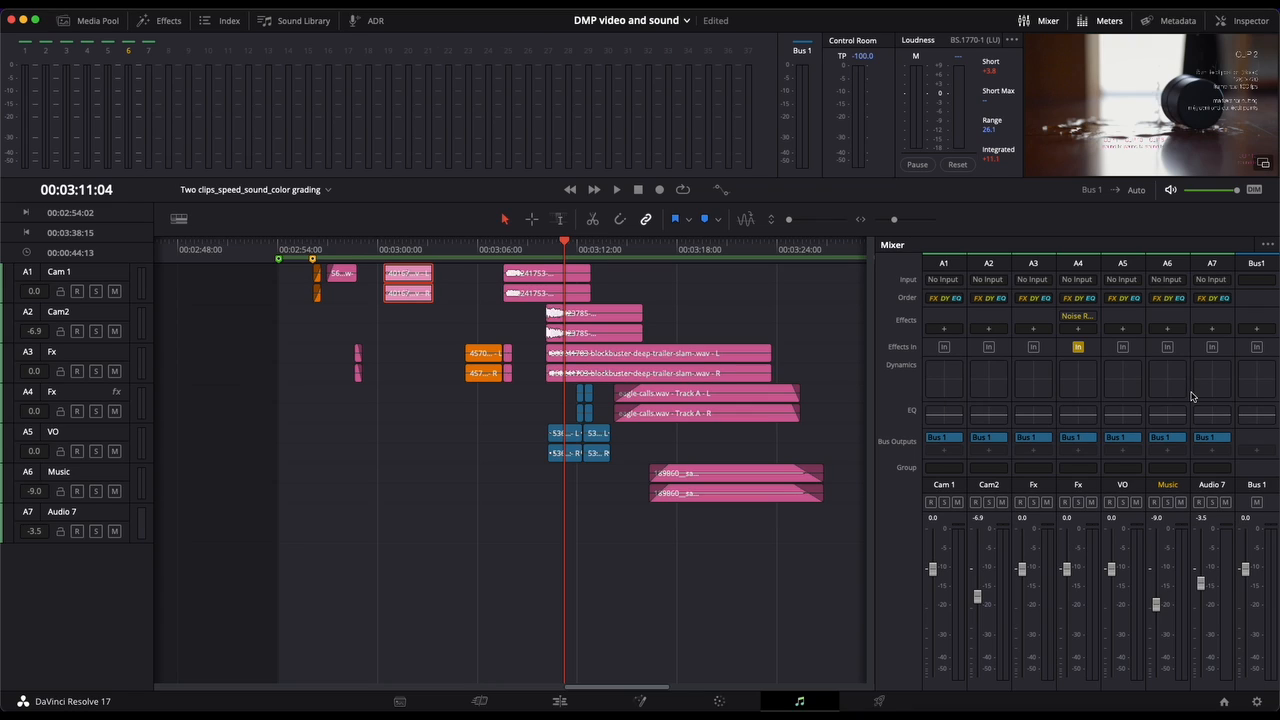
# Step: Solo the A4 Fx track and play its eagle-calls clip from 00:03:16:03
pyautogui.click(646, 249)
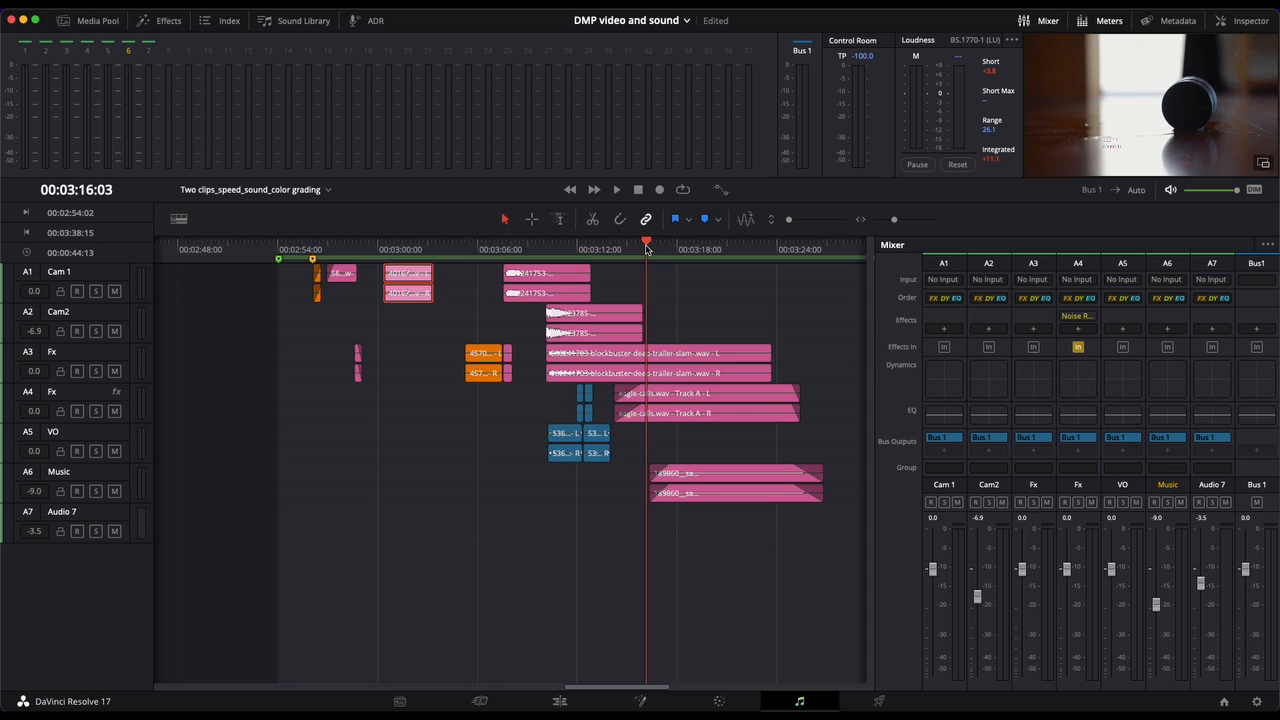
pyautogui.click(680, 398)
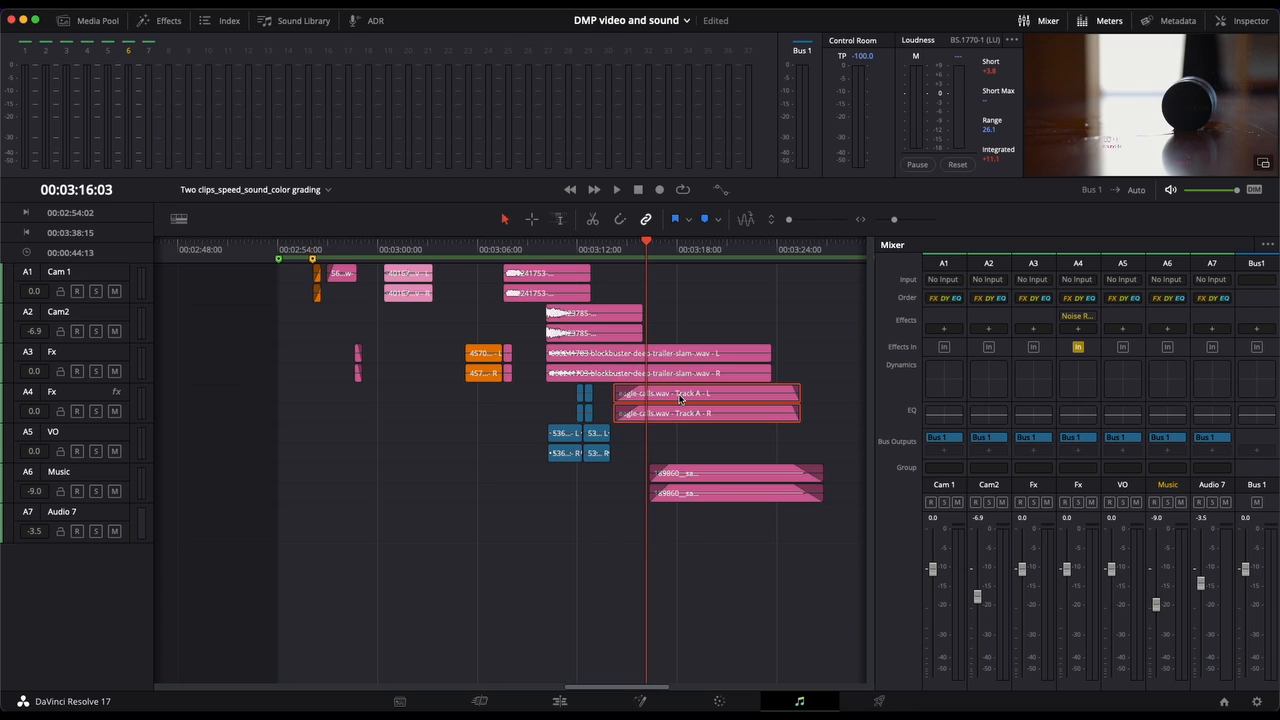
pyautogui.click(96, 411)
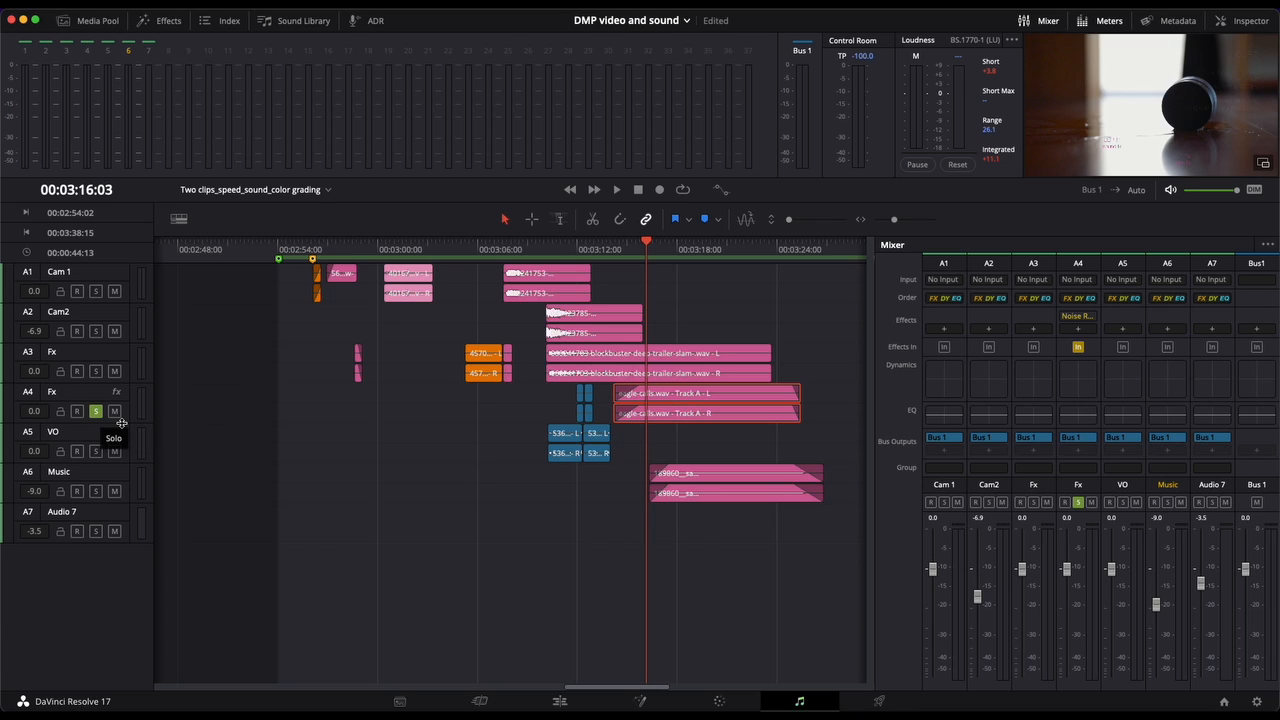
pyautogui.press('space')
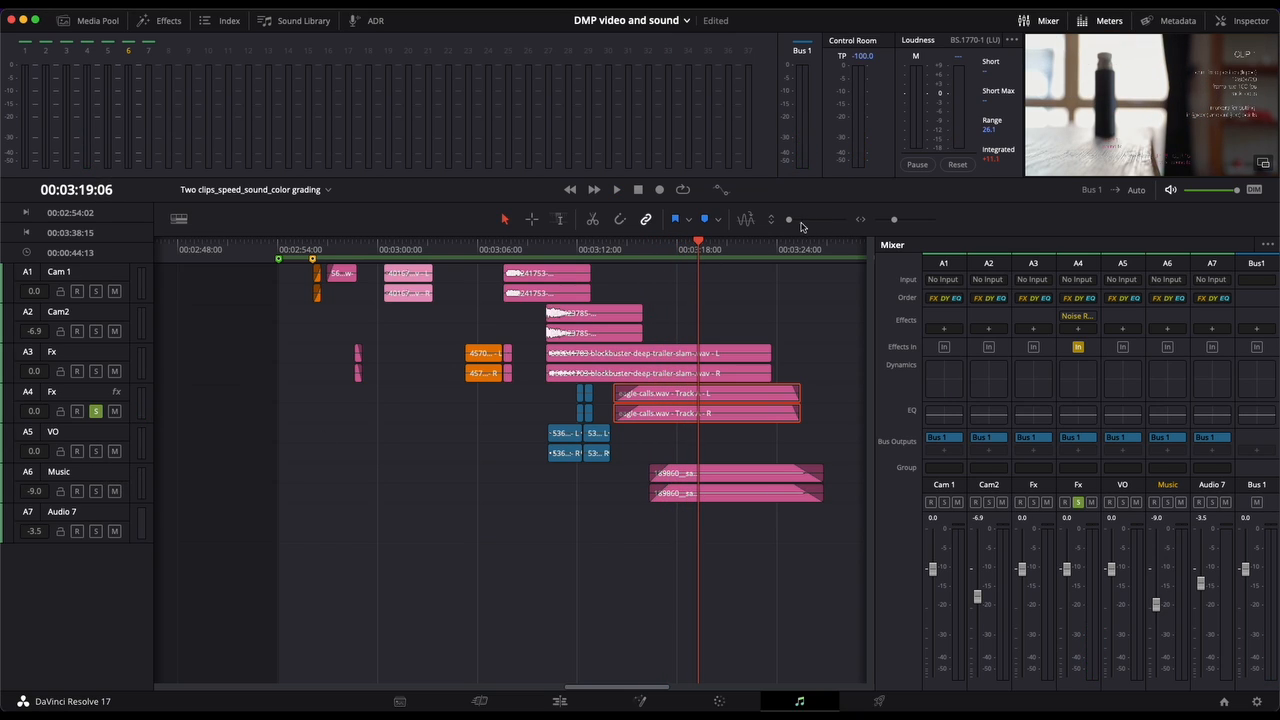
# Step: Increase the track height to show the waveforms and replay the soloed eagle-calls clip from about 00:03:16
pyautogui.moveTo(790, 221); pyautogui.dragTo(797, 221)
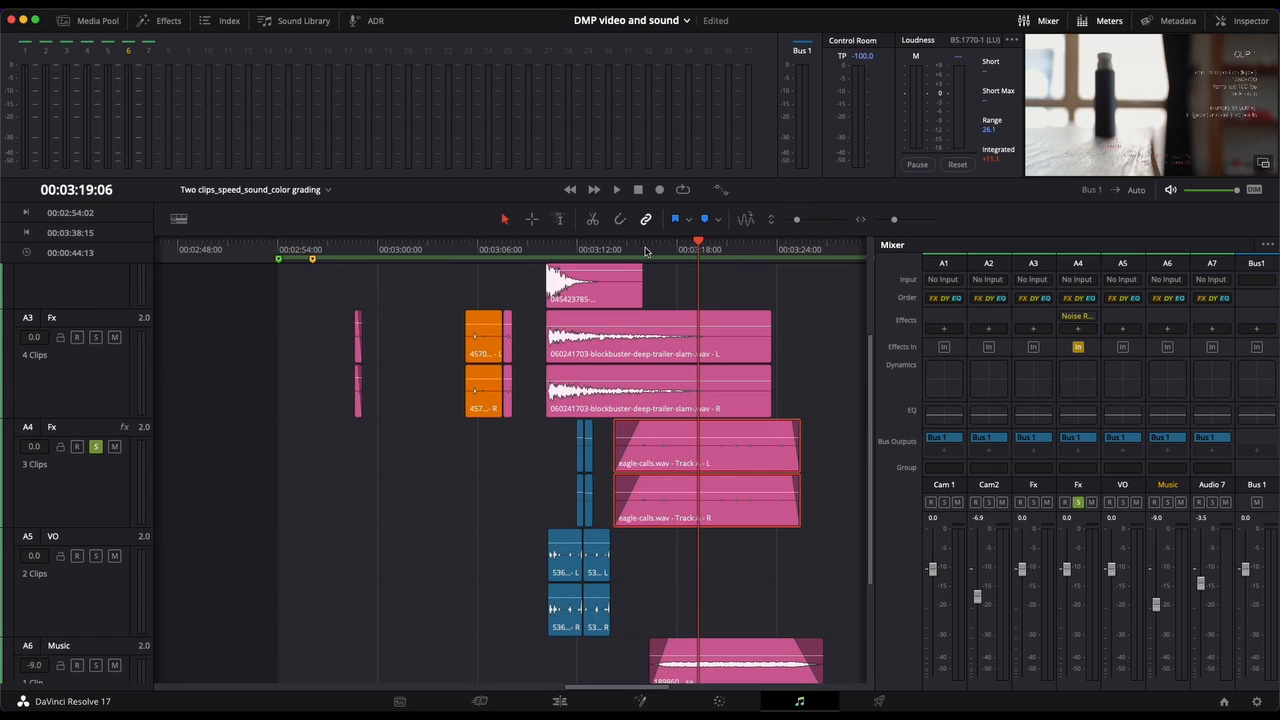
pyautogui.click(645, 251)
pyautogui.press('space')
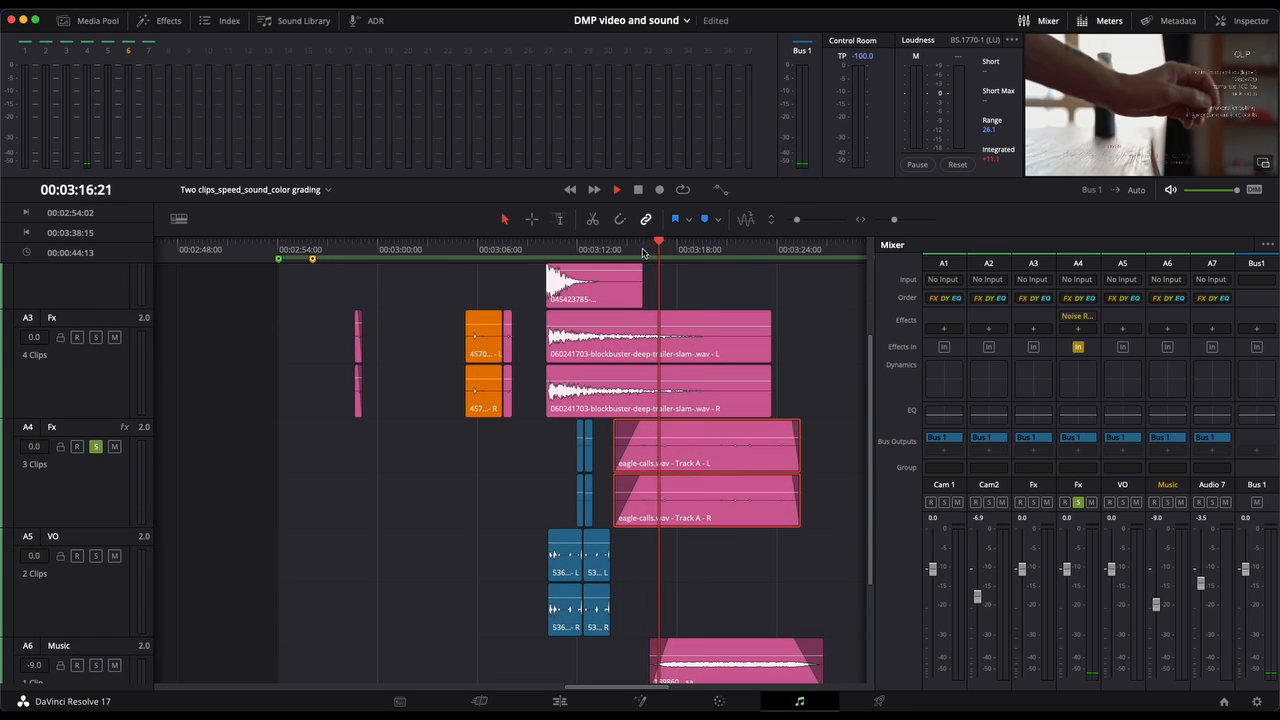
pyautogui.press('space')
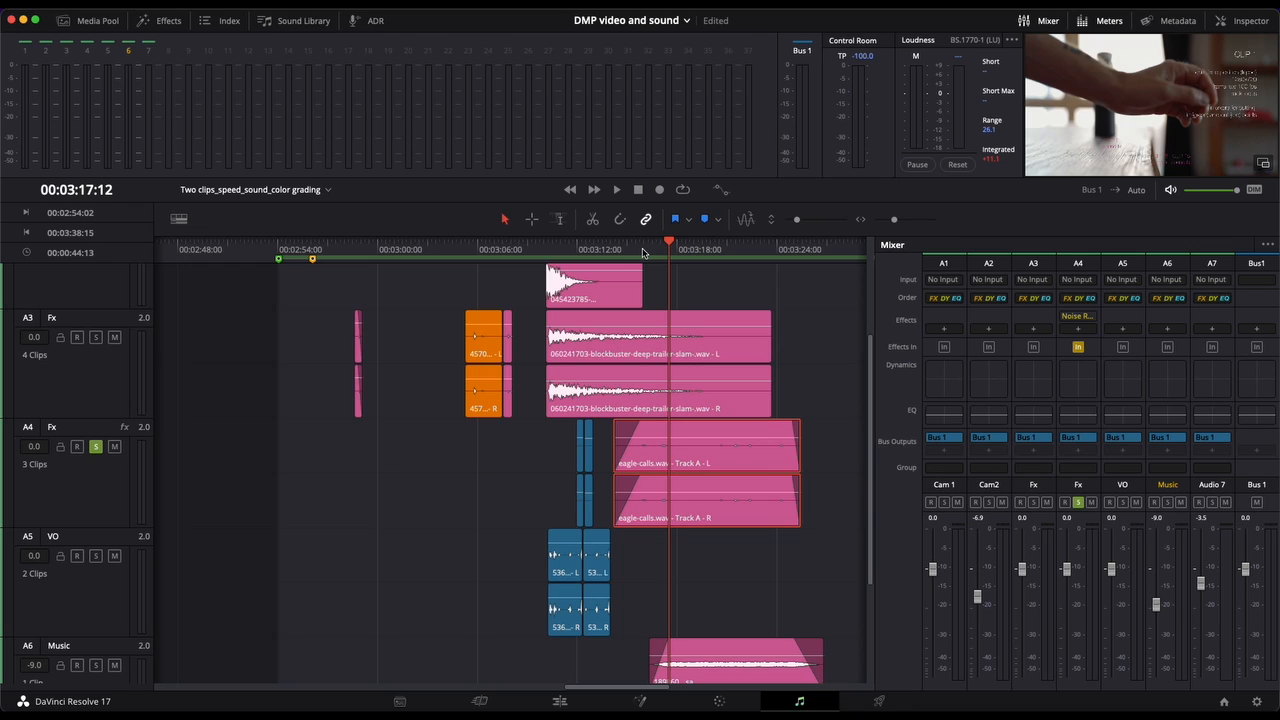
# Step: Replace the existing effect on the A4 Fx track with a fresh Noise Reduction restoration effect
pyautogui.click(1090, 319)
pyautogui.click(1096, 327)
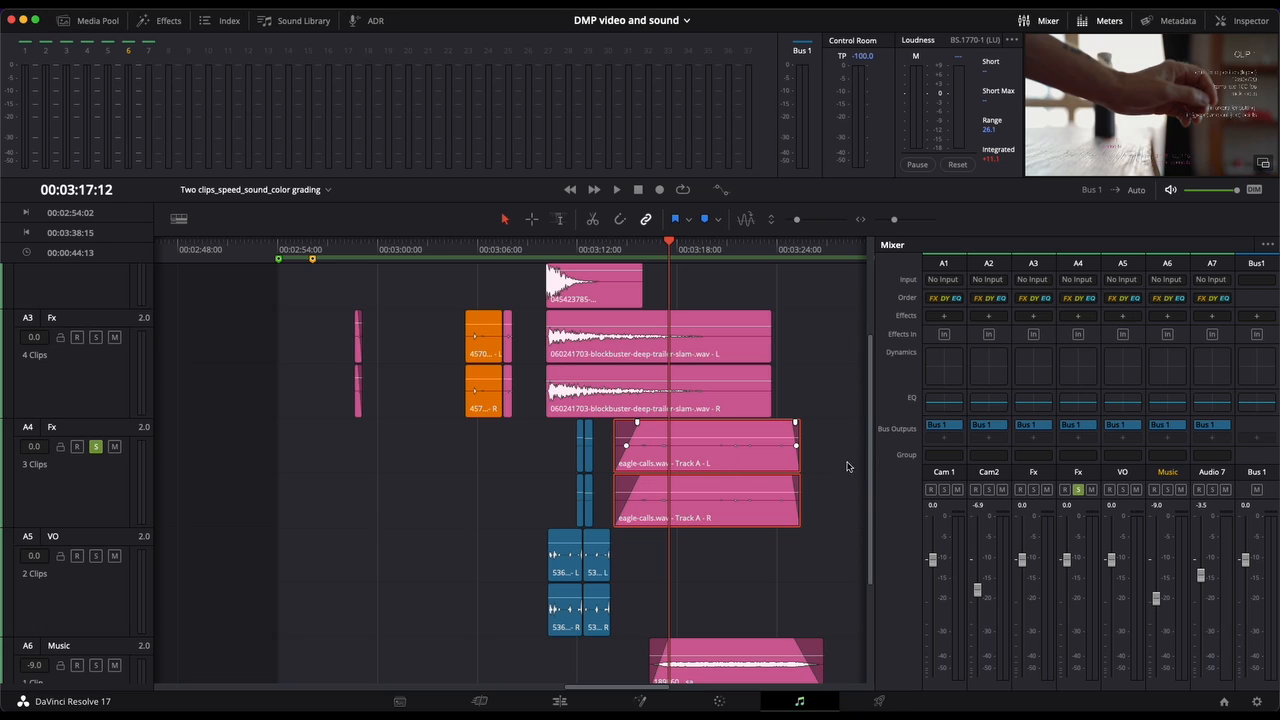
pyautogui.click(1079, 317)
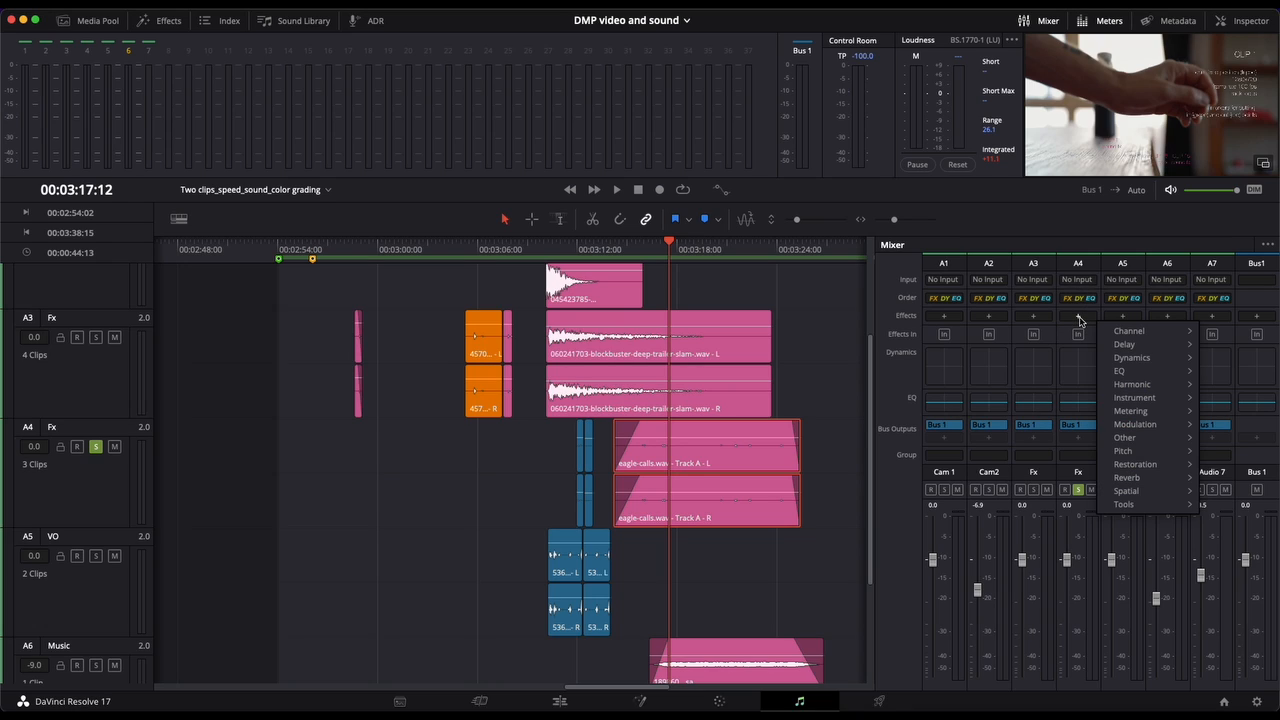
pyautogui.moveTo(1137, 331)
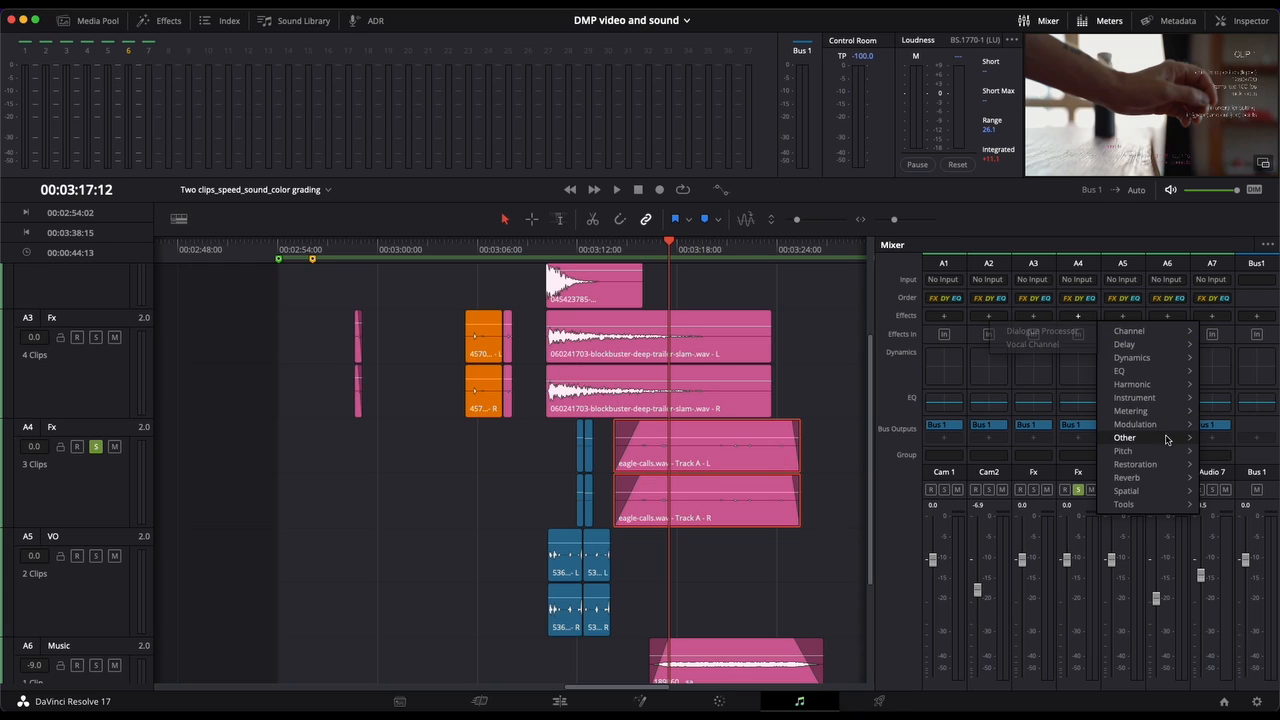
pyautogui.moveTo(1169, 471)
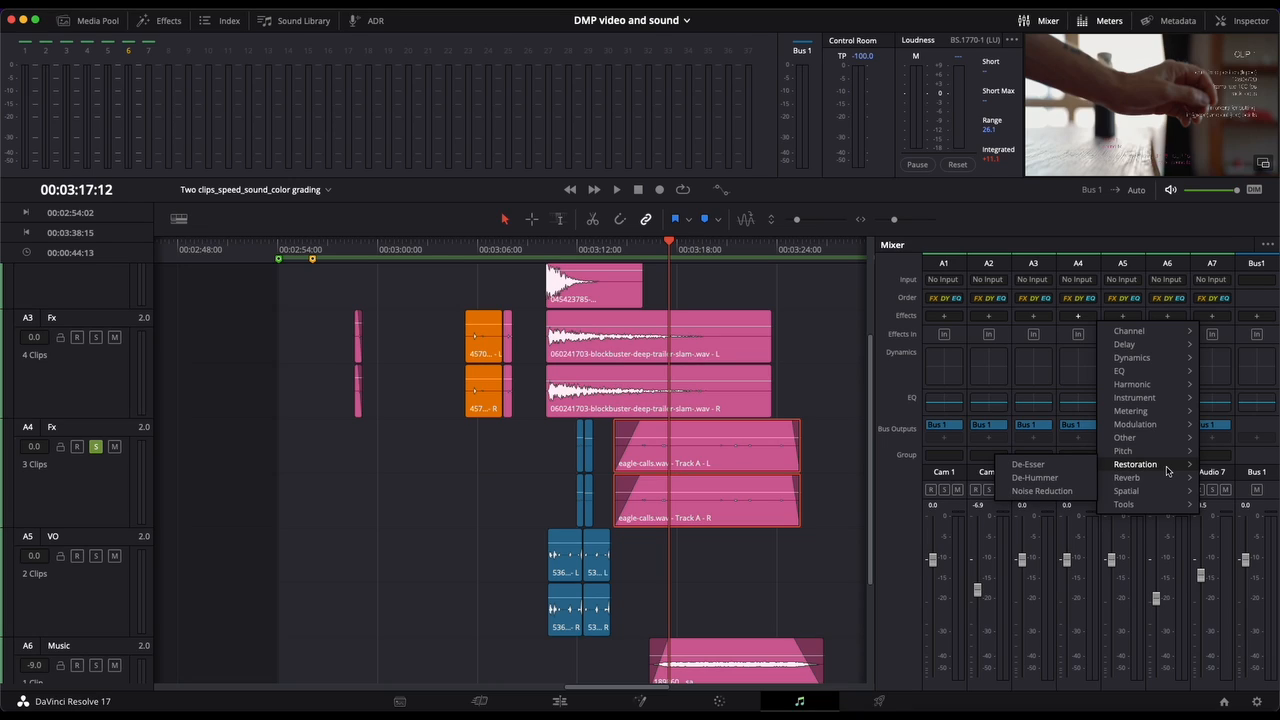
pyautogui.click(1060, 493)
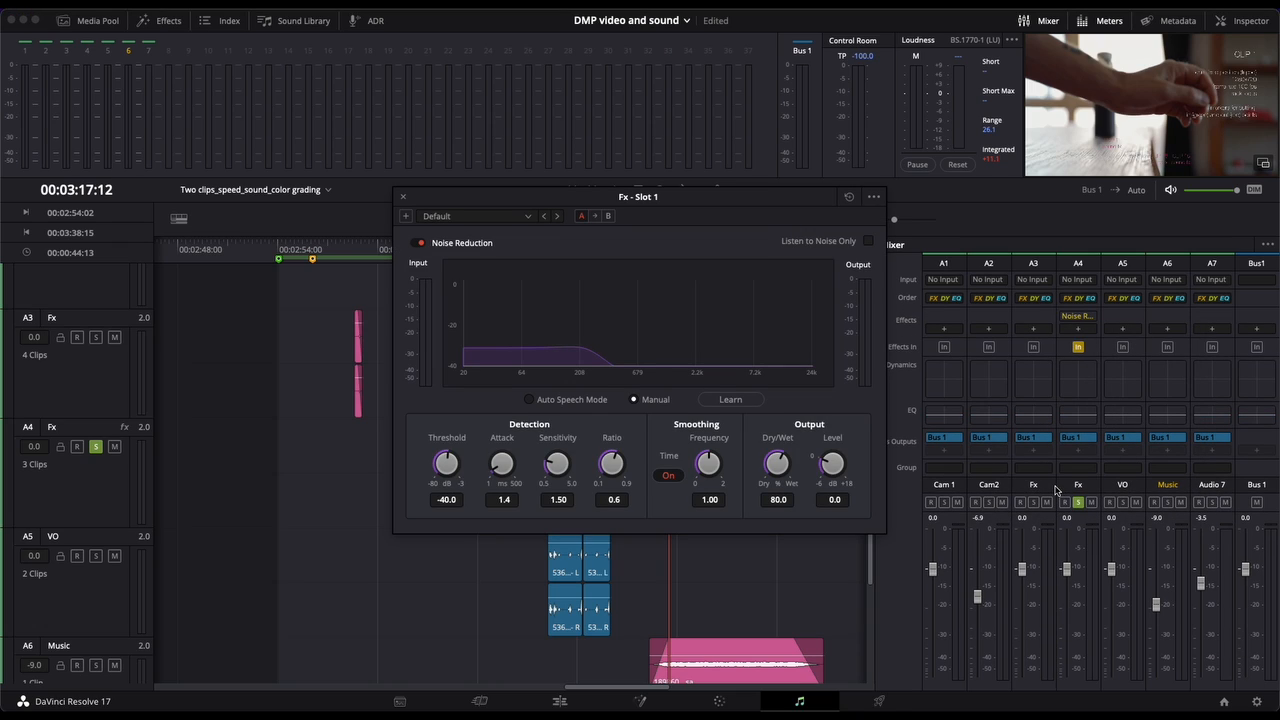
# Step: Review the Noise Reduction presets, keep Default, and close the effect's settings
pyautogui.click(502, 219)
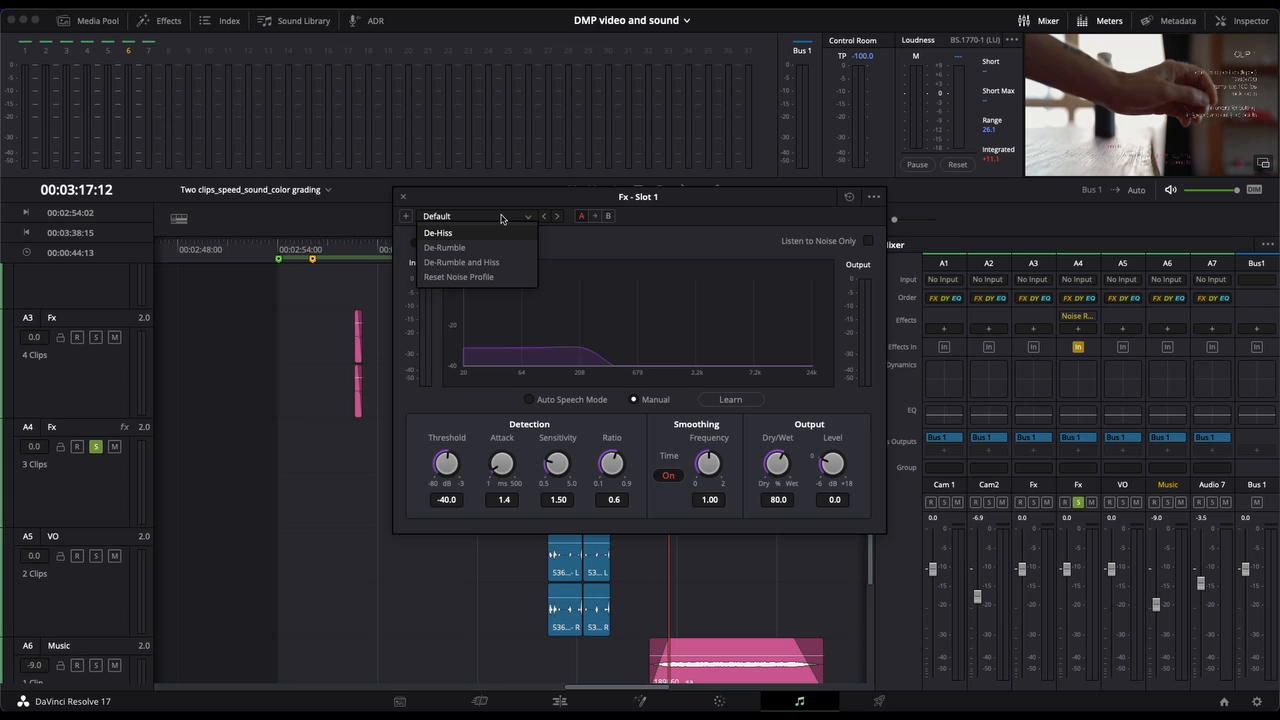
pyautogui.click(479, 218)
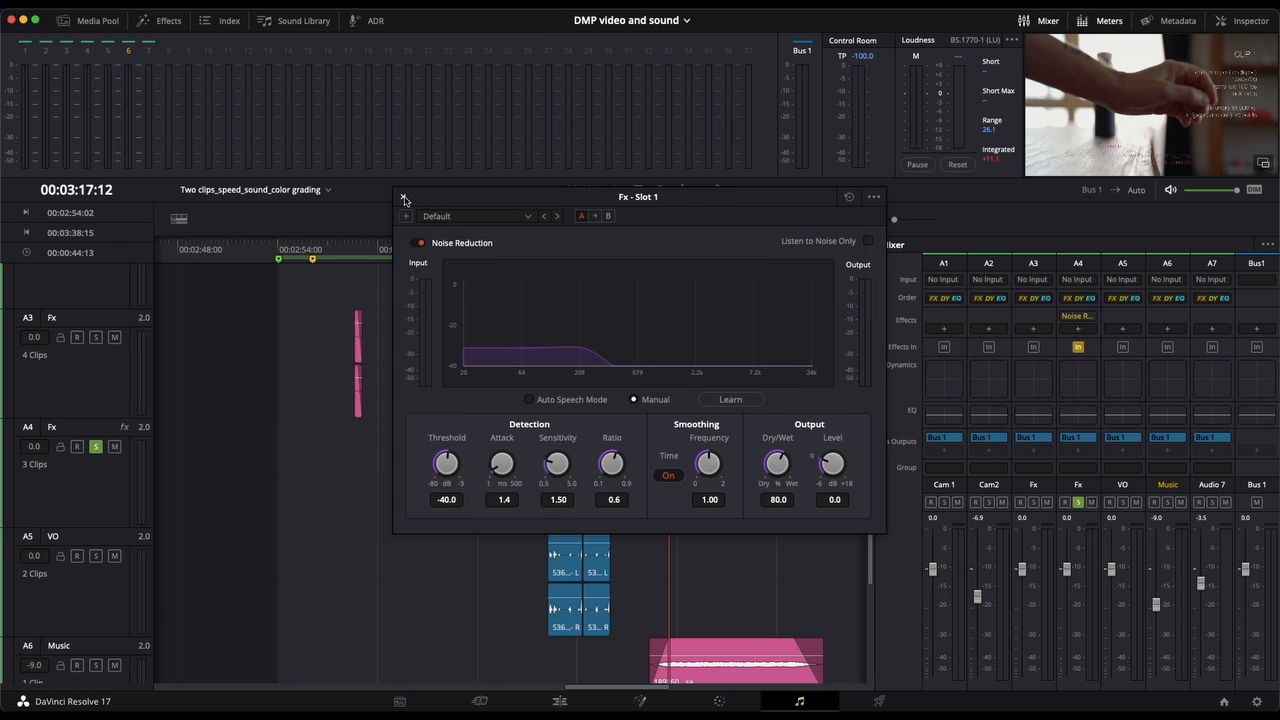
pyautogui.click(404, 198)
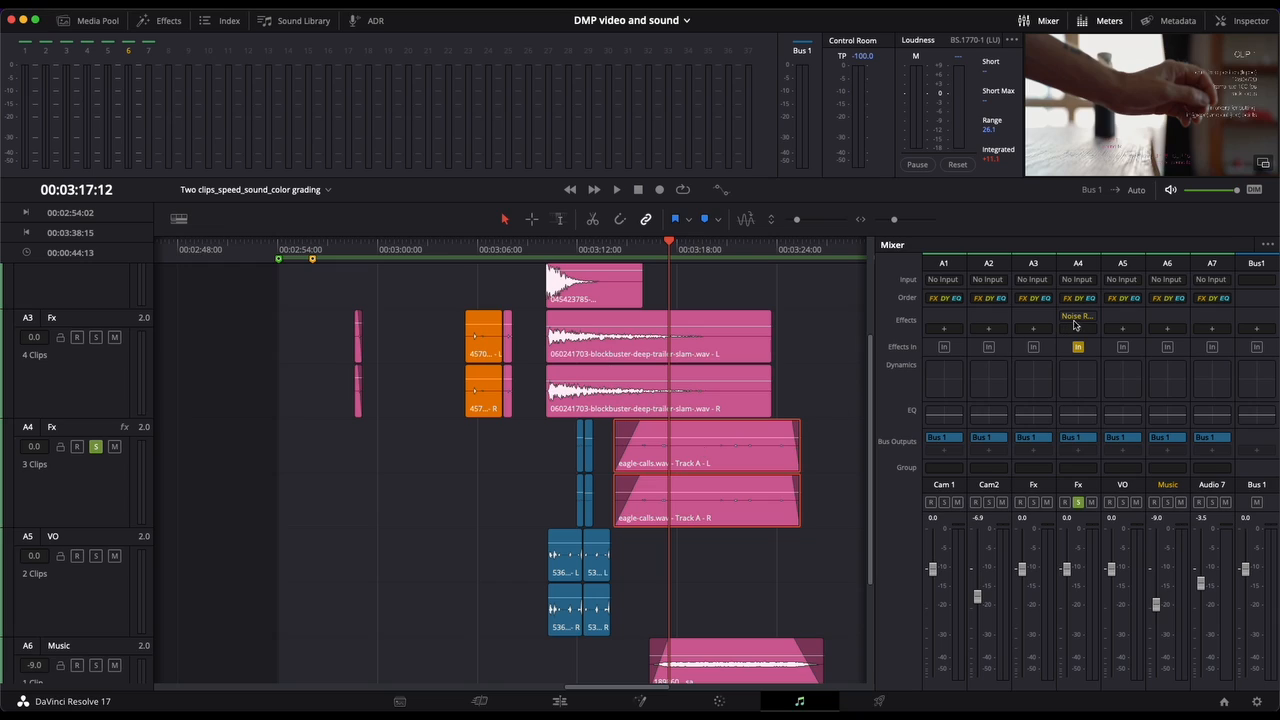
# Step: Add a De-Esser to the A4 Fx track's second effect slot with the Male ESS preset and close its settings
pyautogui.moveTo(1090, 320)
pyautogui.click(1079, 329)
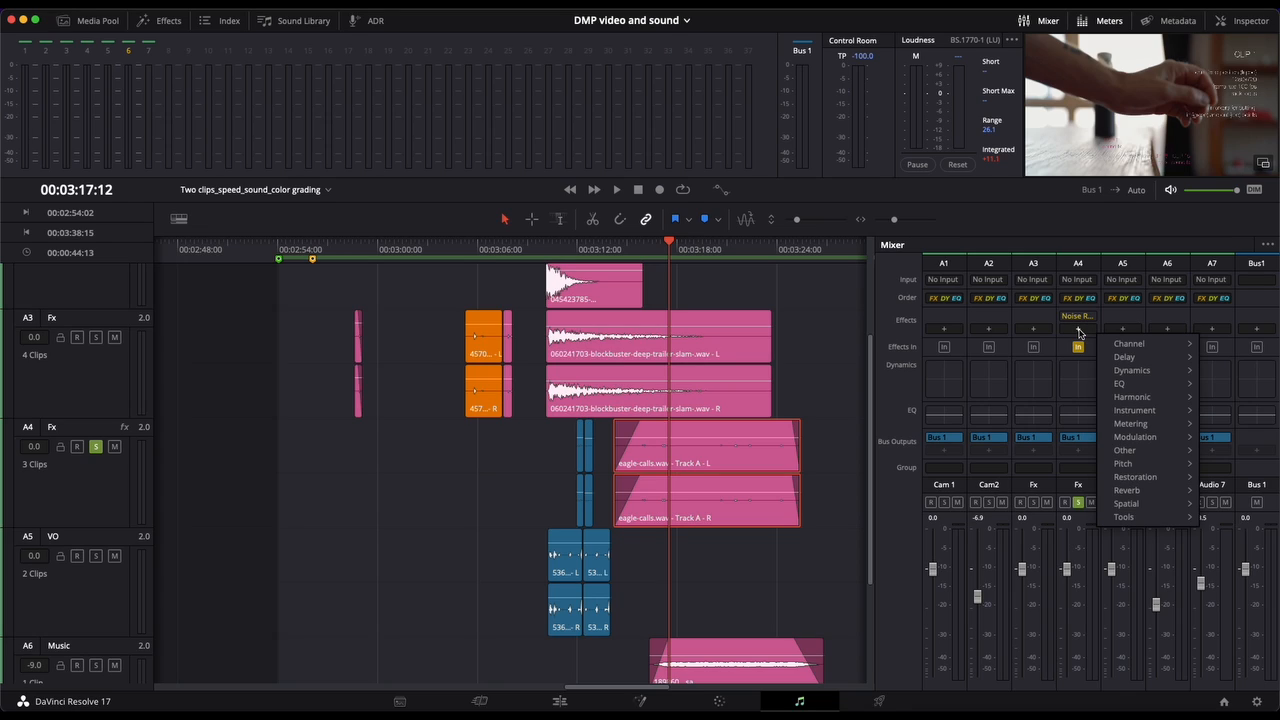
pyautogui.moveTo(1155, 479)
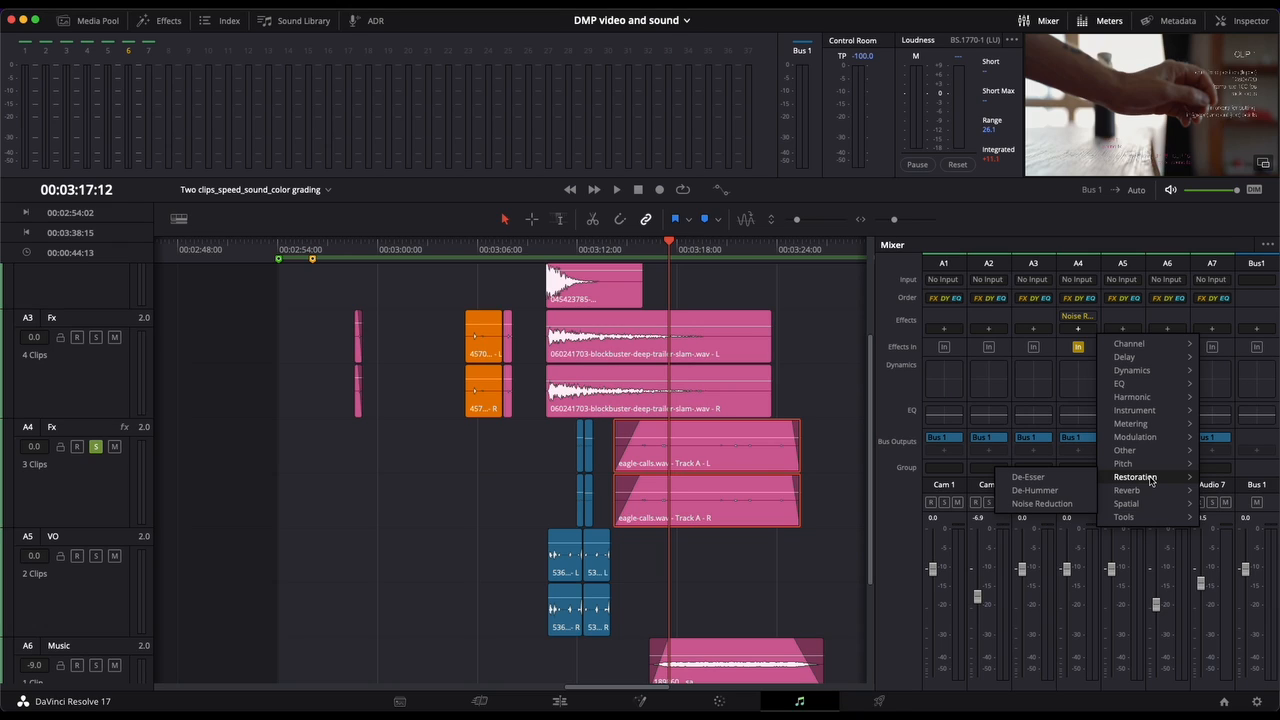
pyautogui.click(1060, 478)
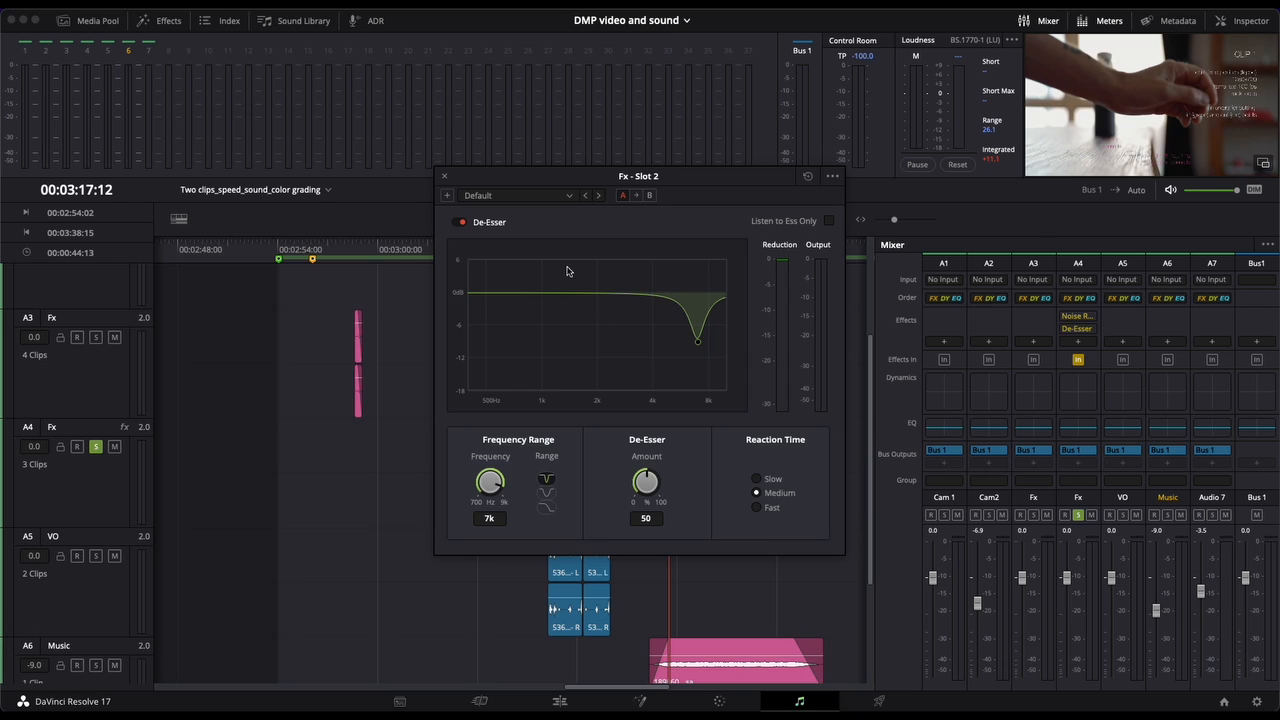
pyautogui.click(533, 197)
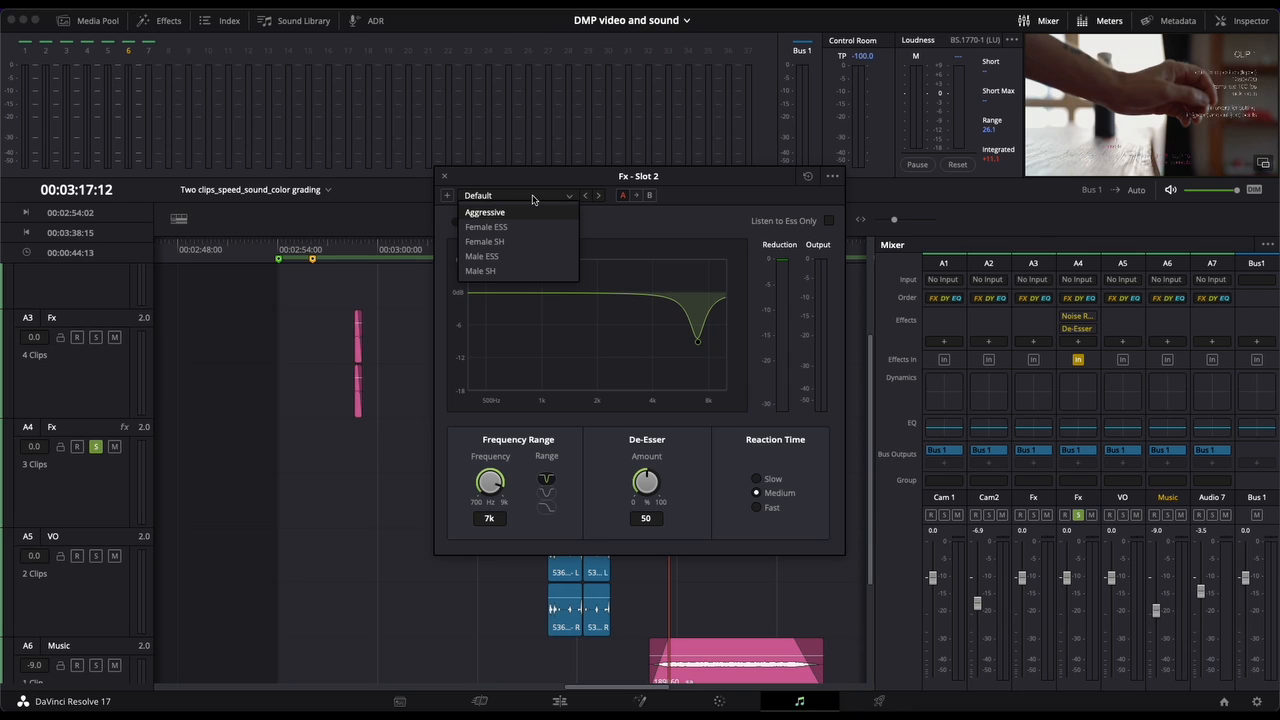
pyautogui.click(501, 258)
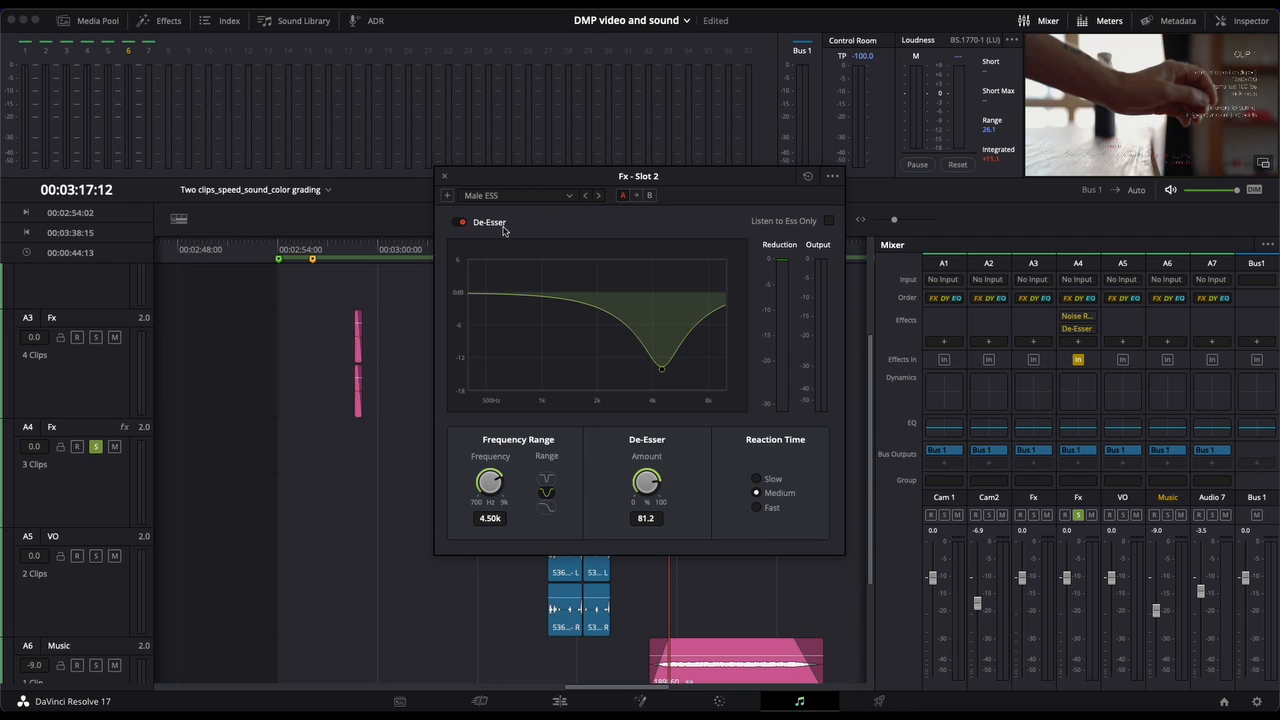
pyautogui.click(446, 178)
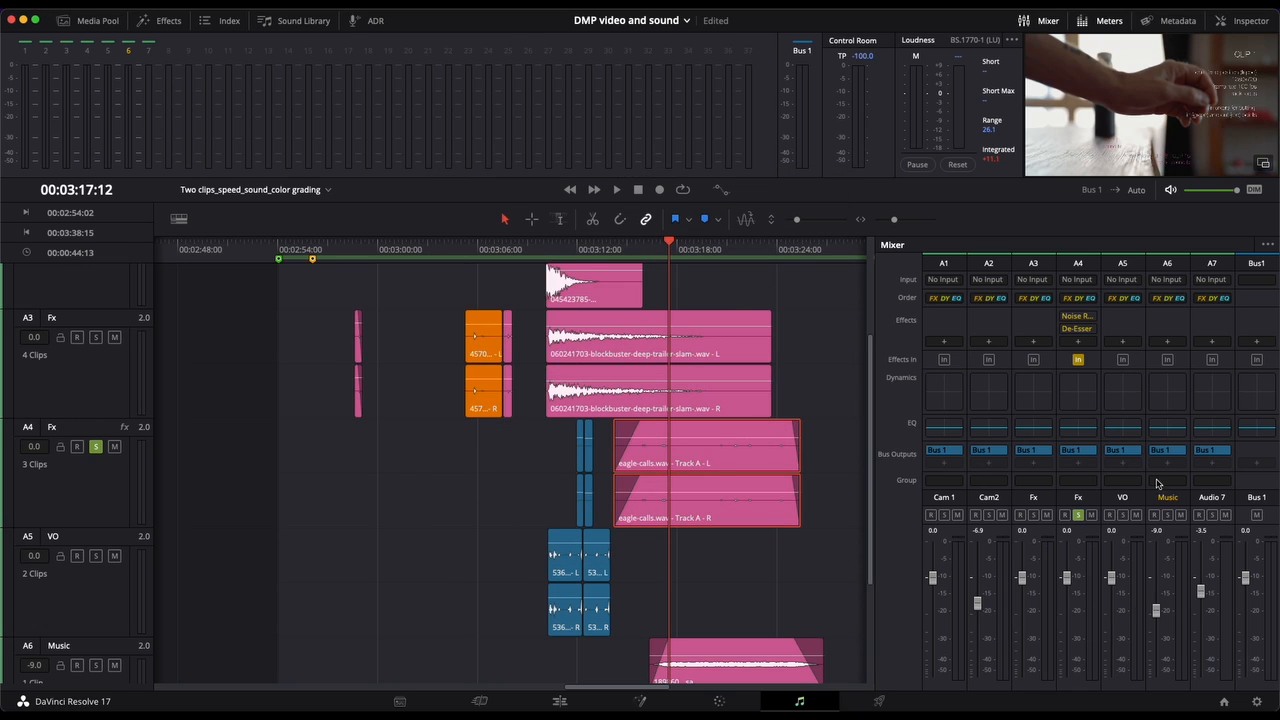
# Step: Add a De-Hummer to the A4 Fx track's third effect slot, review its presets and settings, keep Default, and close it
pyautogui.click(1078, 341)
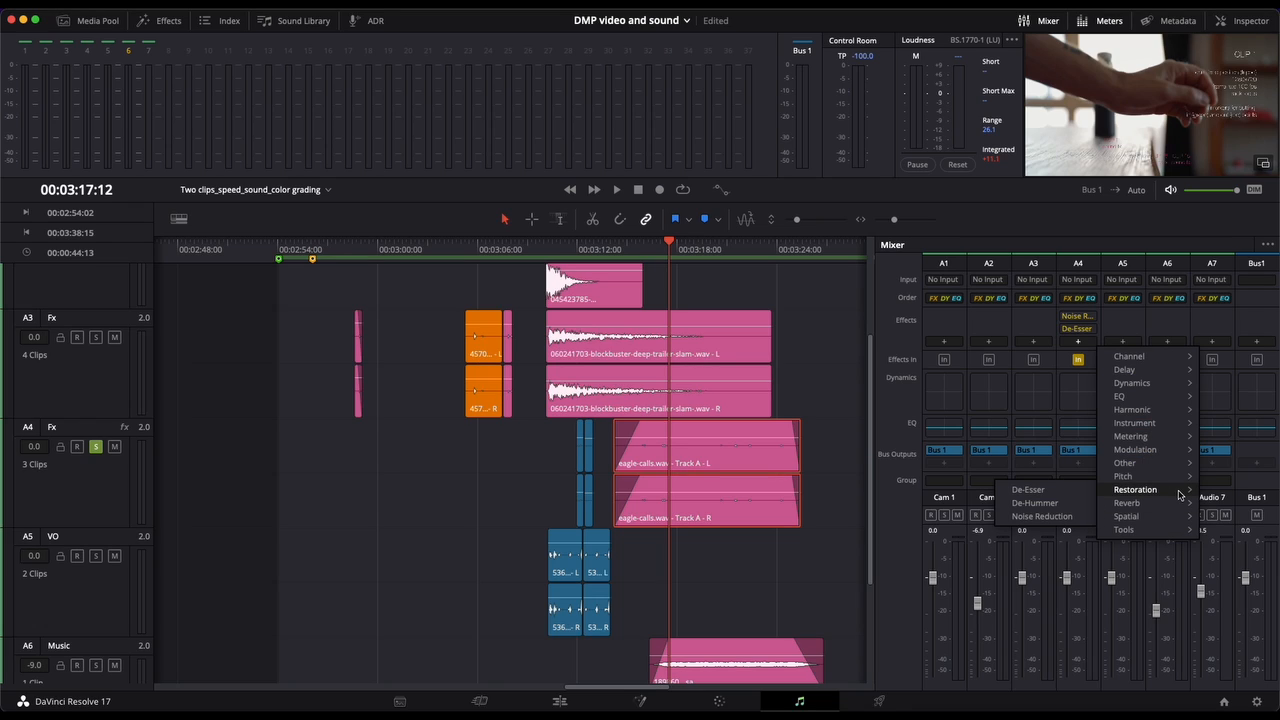
pyautogui.click(1040, 503)
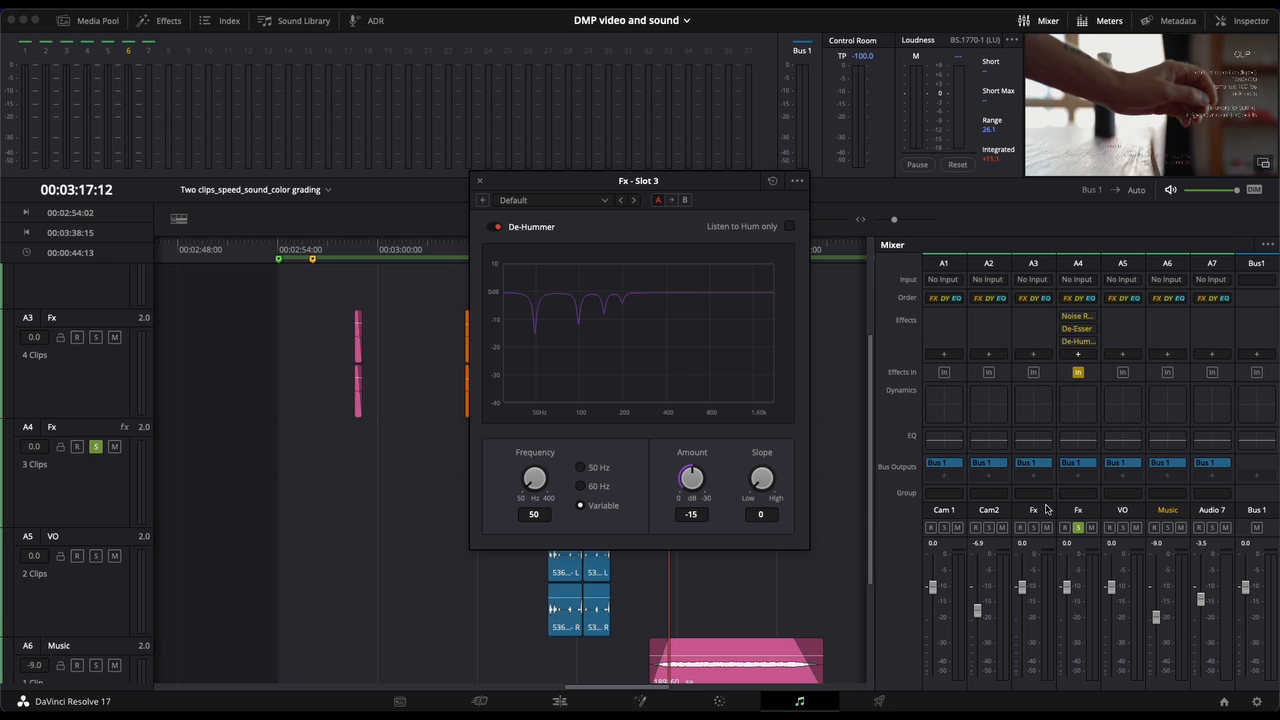
pyautogui.click(556, 202)
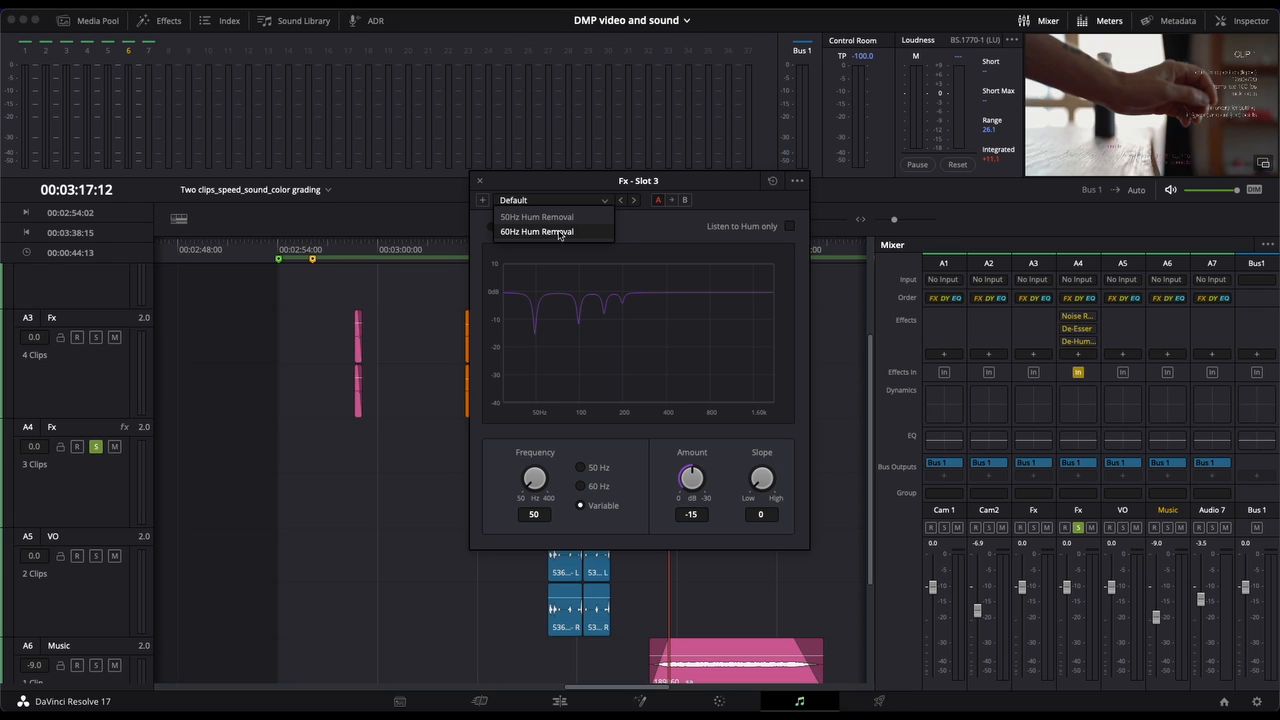
pyautogui.click(569, 183)
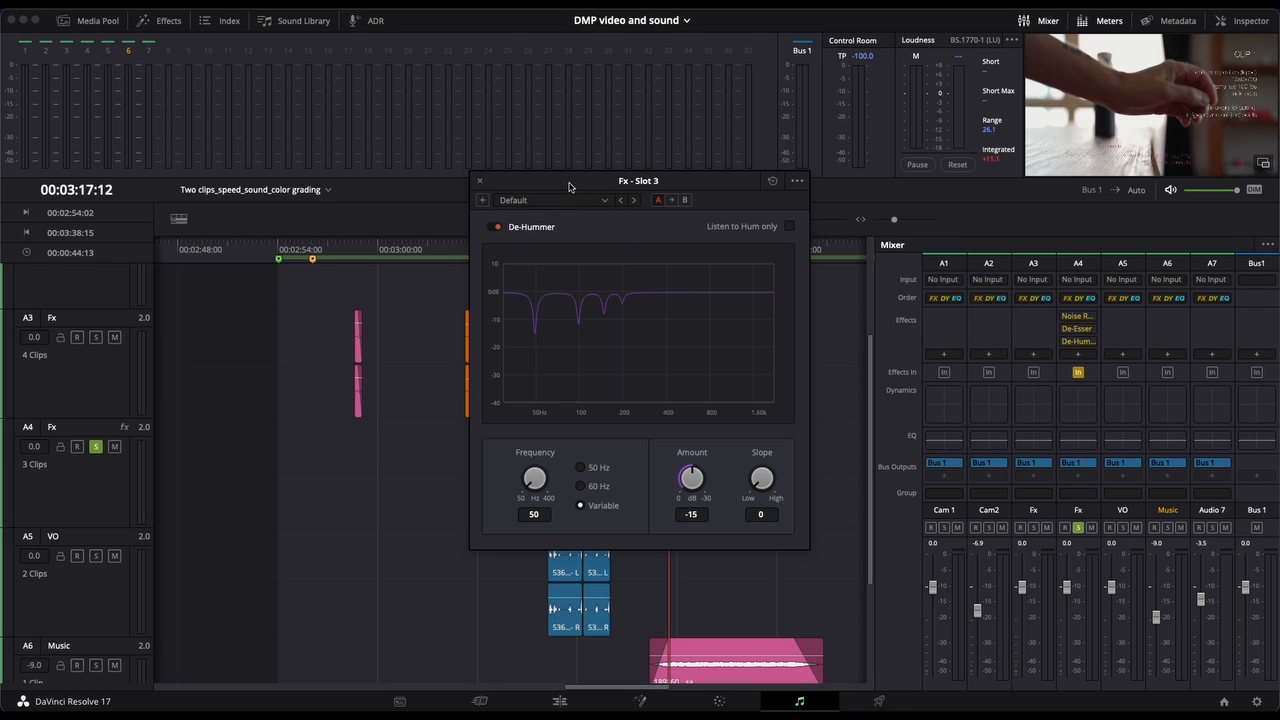
pyautogui.click(479, 183)
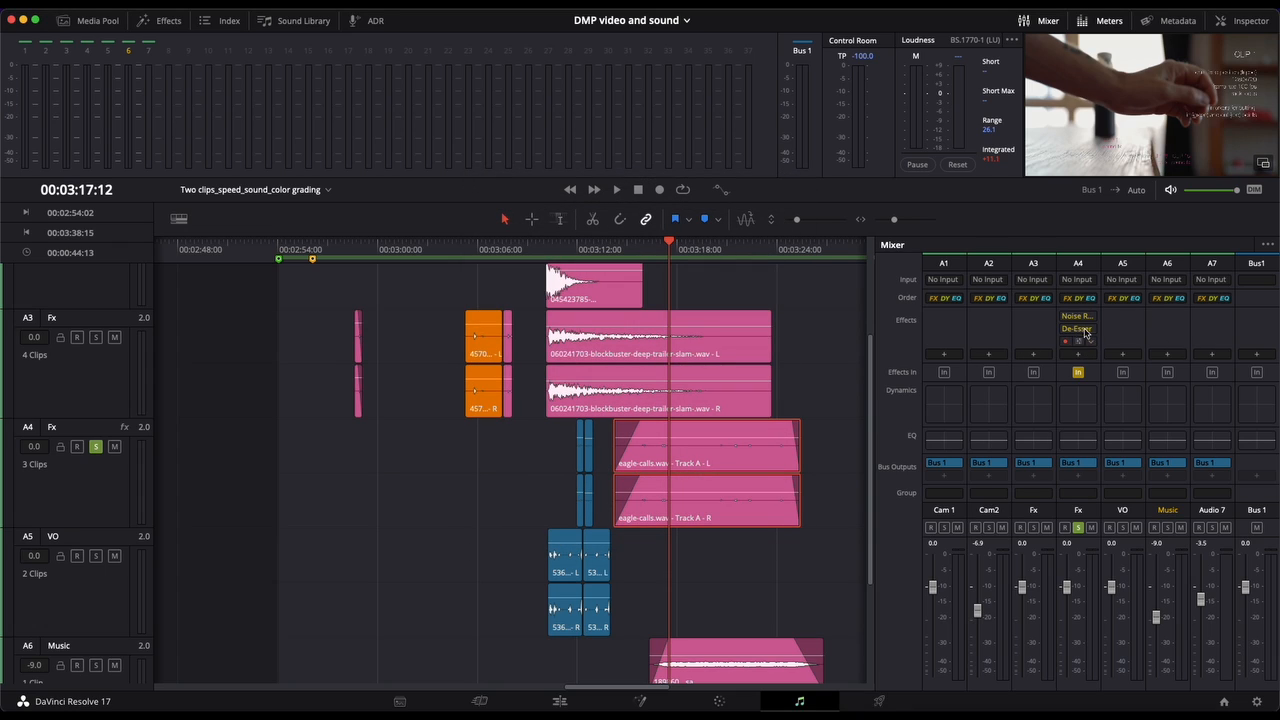
pyautogui.click(1067, 343)
pyautogui.click(1079, 343)
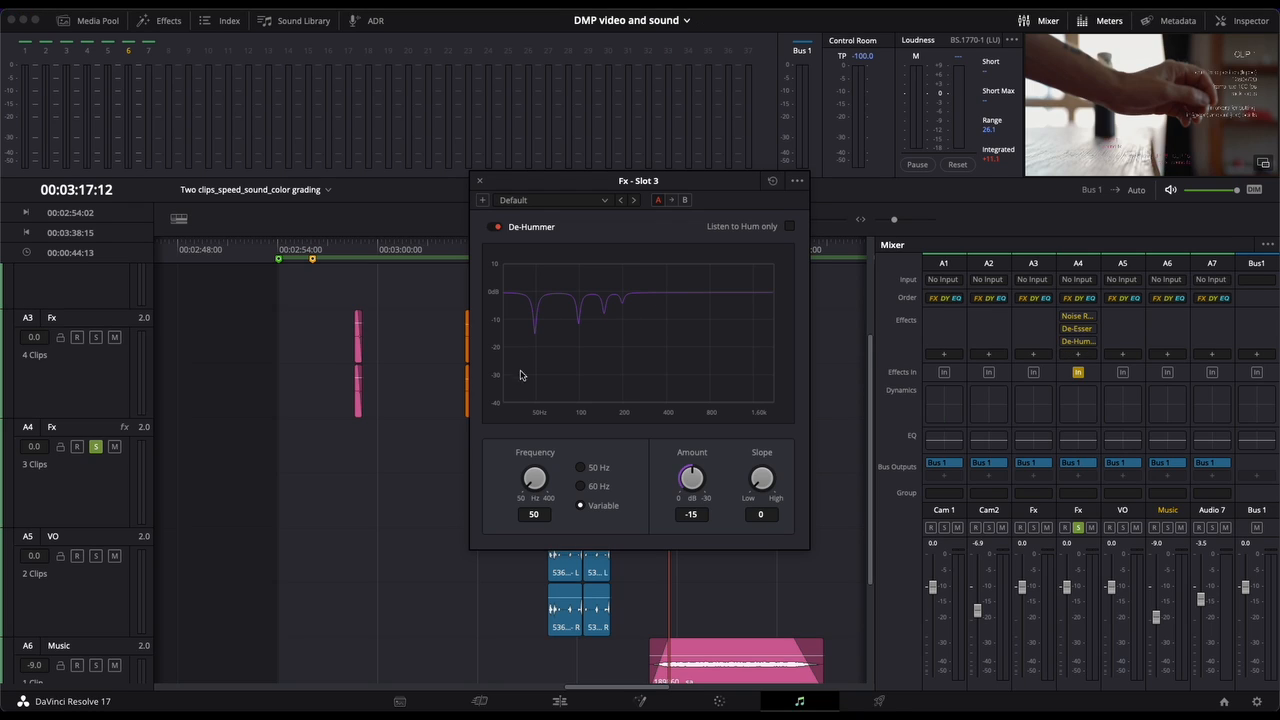
pyautogui.click(480, 181)
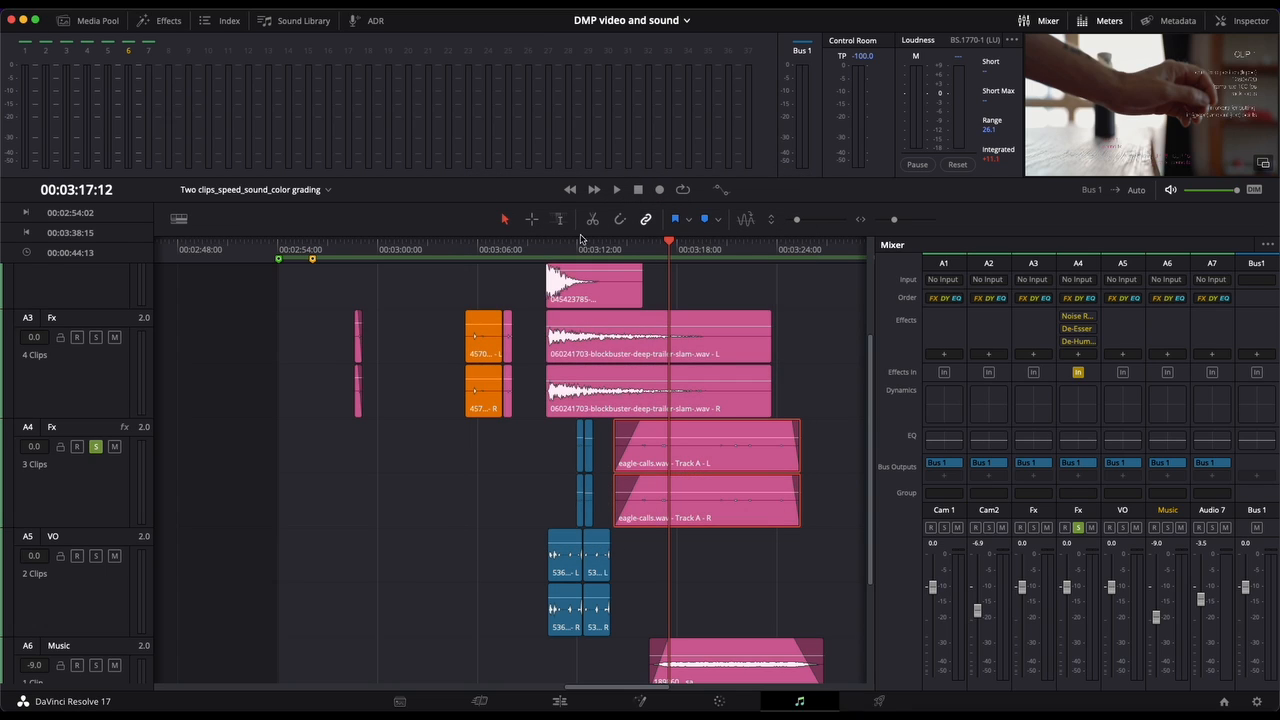
# Step: Try moving the Noise Reduction effect from the A4 Fx track to the A5 VO track and undo the move
pyautogui.click(1080, 318)
pyautogui.moveTo(1080, 318); pyautogui.dragTo(1120, 316)
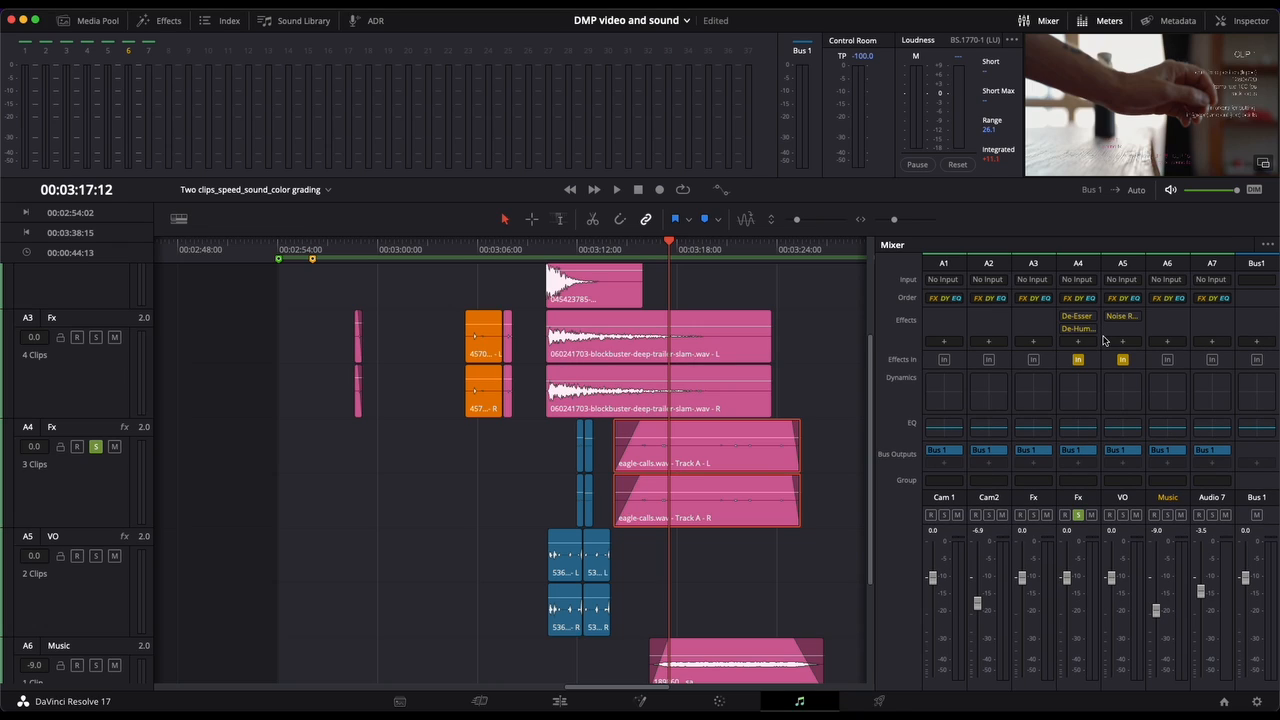
pyautogui.press('super+z')
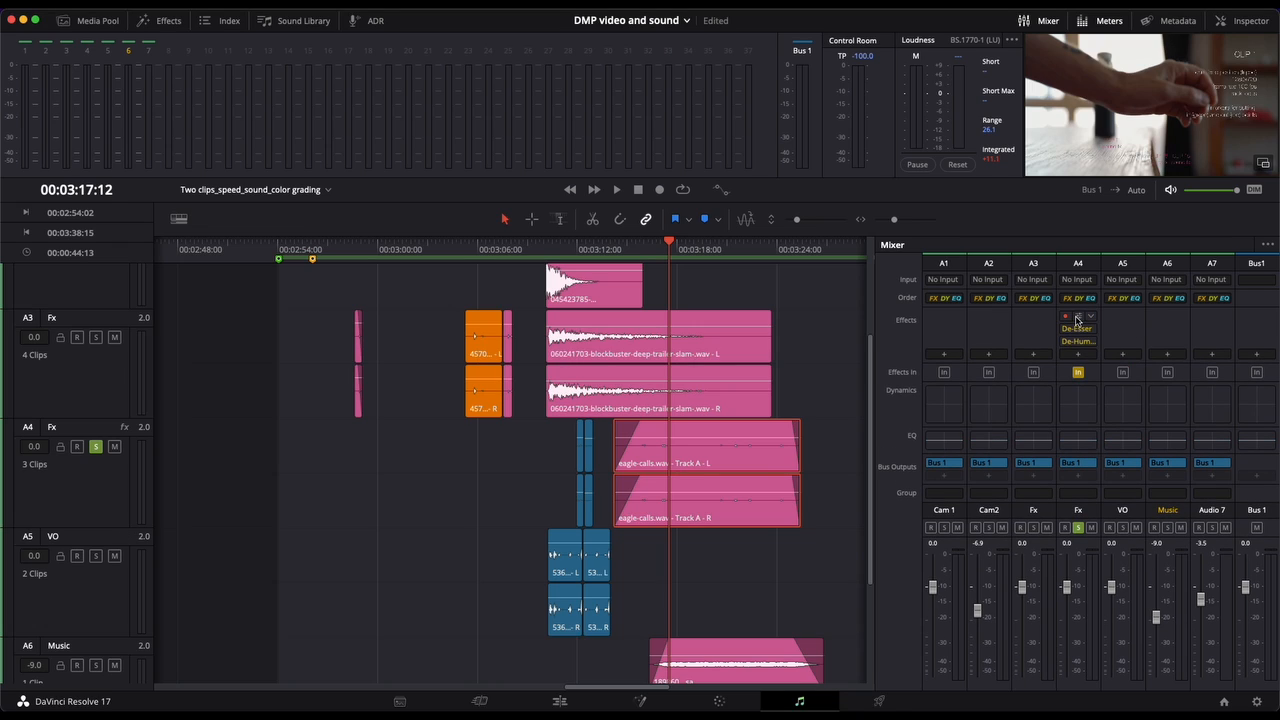
# Step: Copy the Noise Reduction, De-Esser and De-Hummer effects from the A4 Fx track to the A5 VO track
pyautogui.click(1077, 318)
pyautogui.moveTo(1077, 318); pyautogui.dragTo(1120, 340)
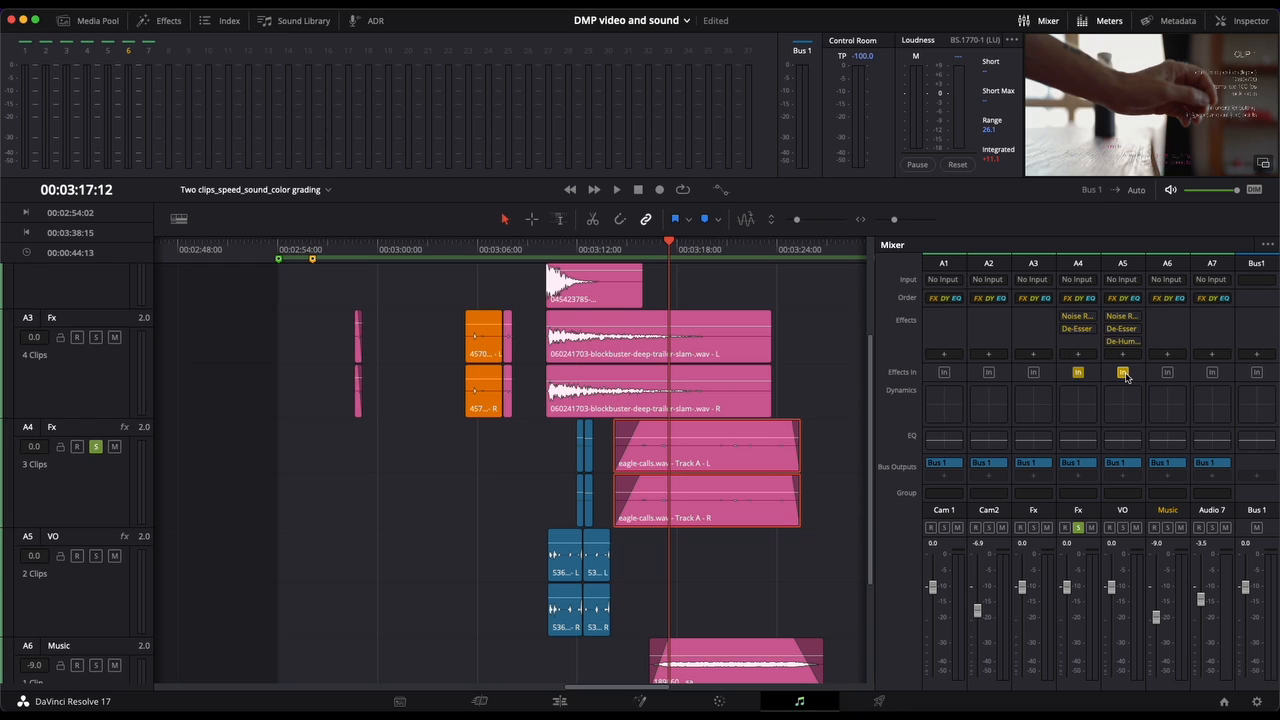
pyautogui.press('super+z')
pyautogui.moveTo(1080, 342); pyautogui.dragTo(1124, 345)
# Step: Apply the Modulation effect from the Fairlight FX library to the orange glass-bottle clip on the A3 Fx track and close its settings
pyautogui.click(163, 21)
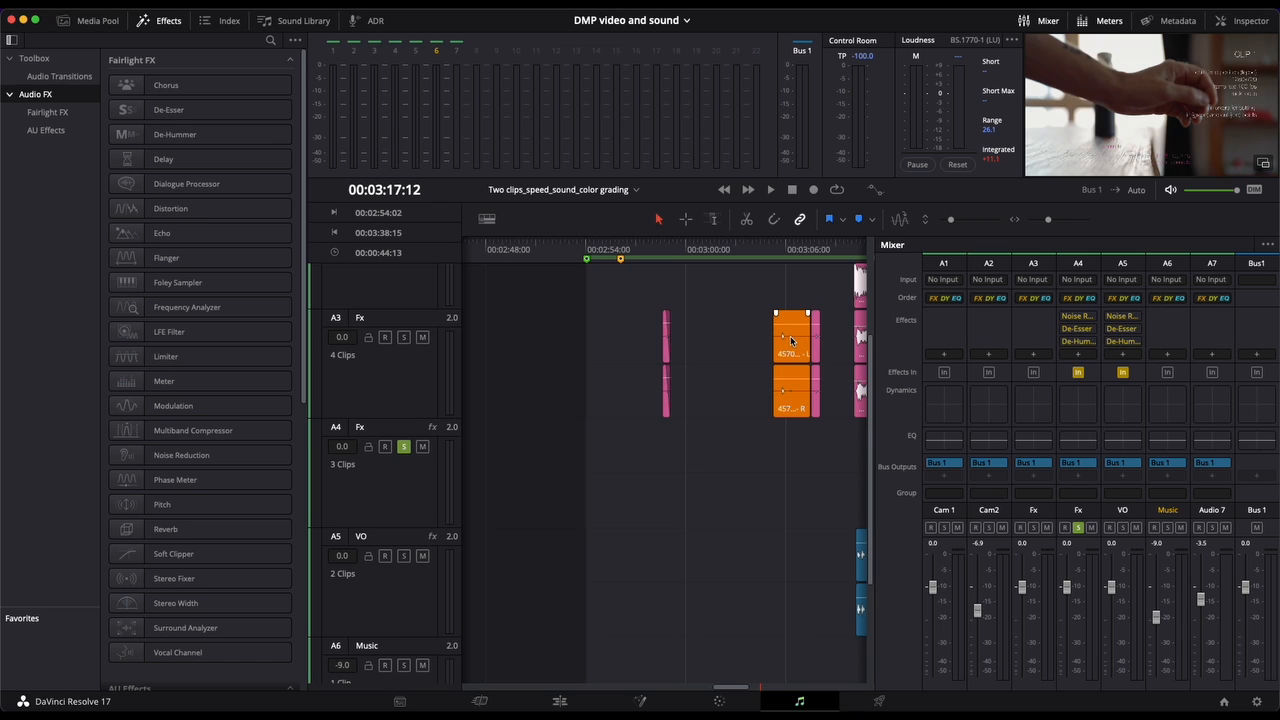
pyautogui.moveTo(240, 407); pyautogui.dragTo(788, 348)
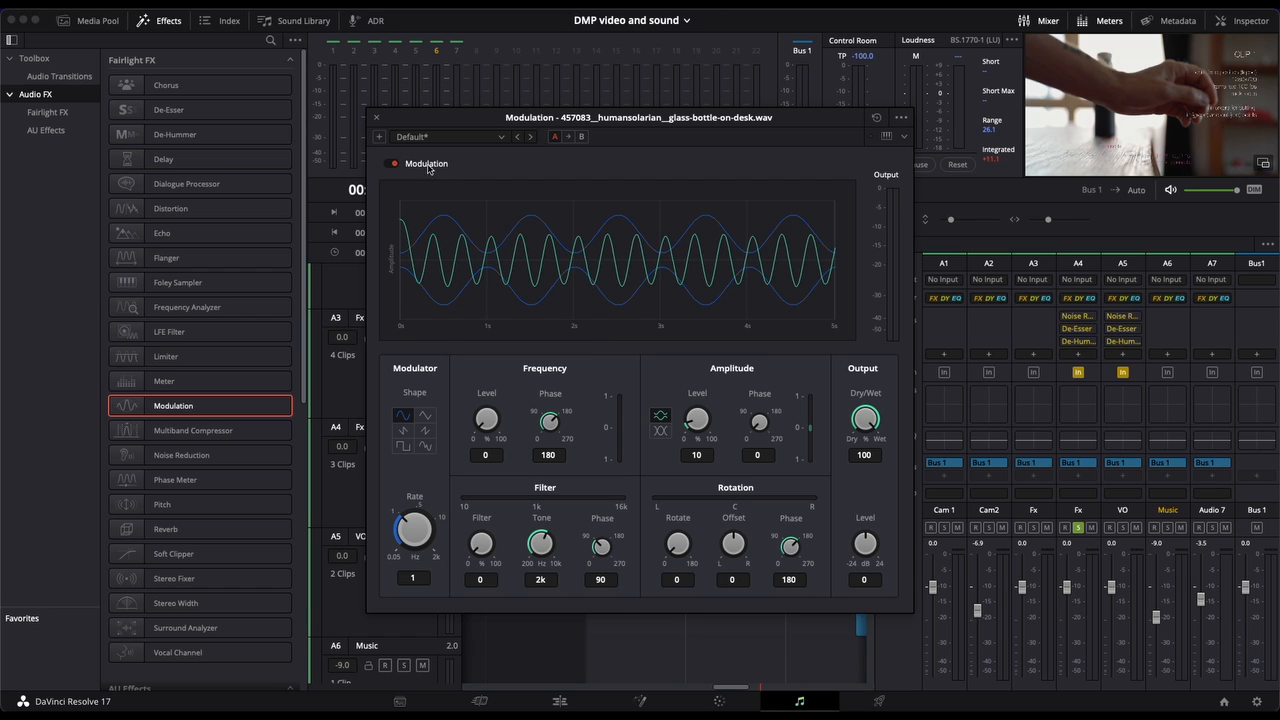
pyautogui.click(377, 117)
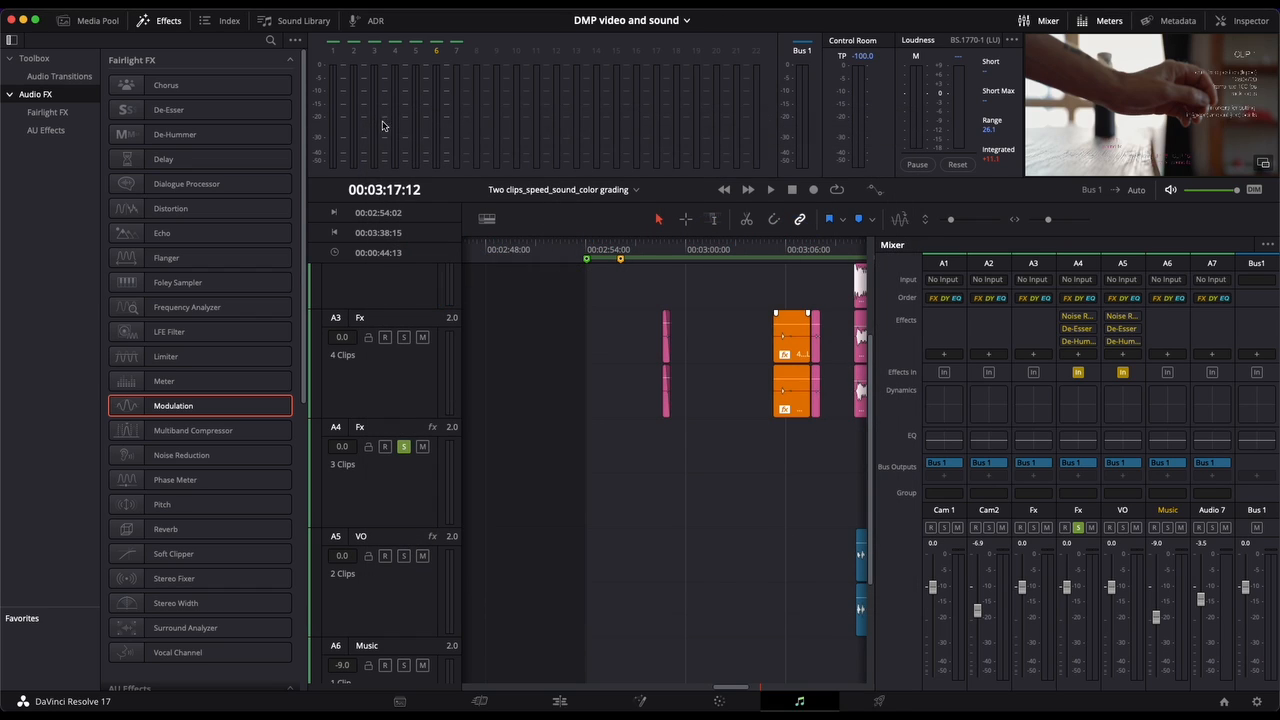
# Step: Hide the effects library and switch to the Edit page
pyautogui.hscroll(-1, 727, 364)
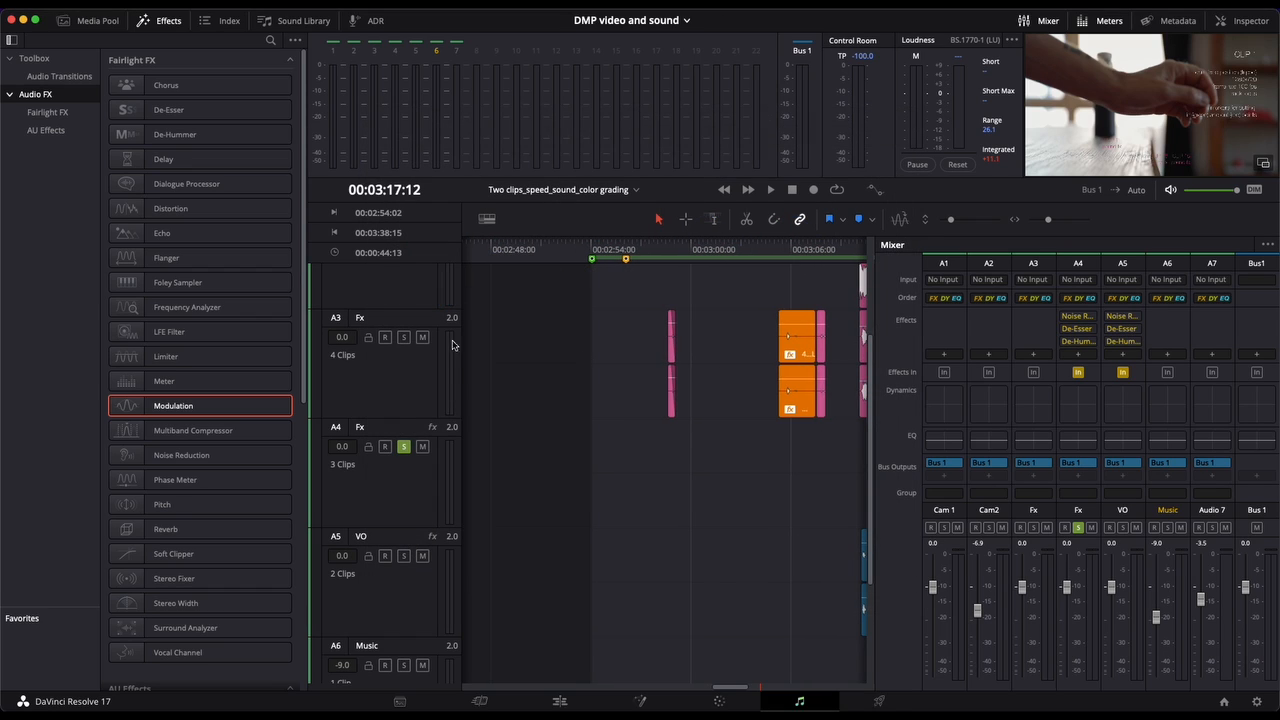
pyautogui.click(162, 22)
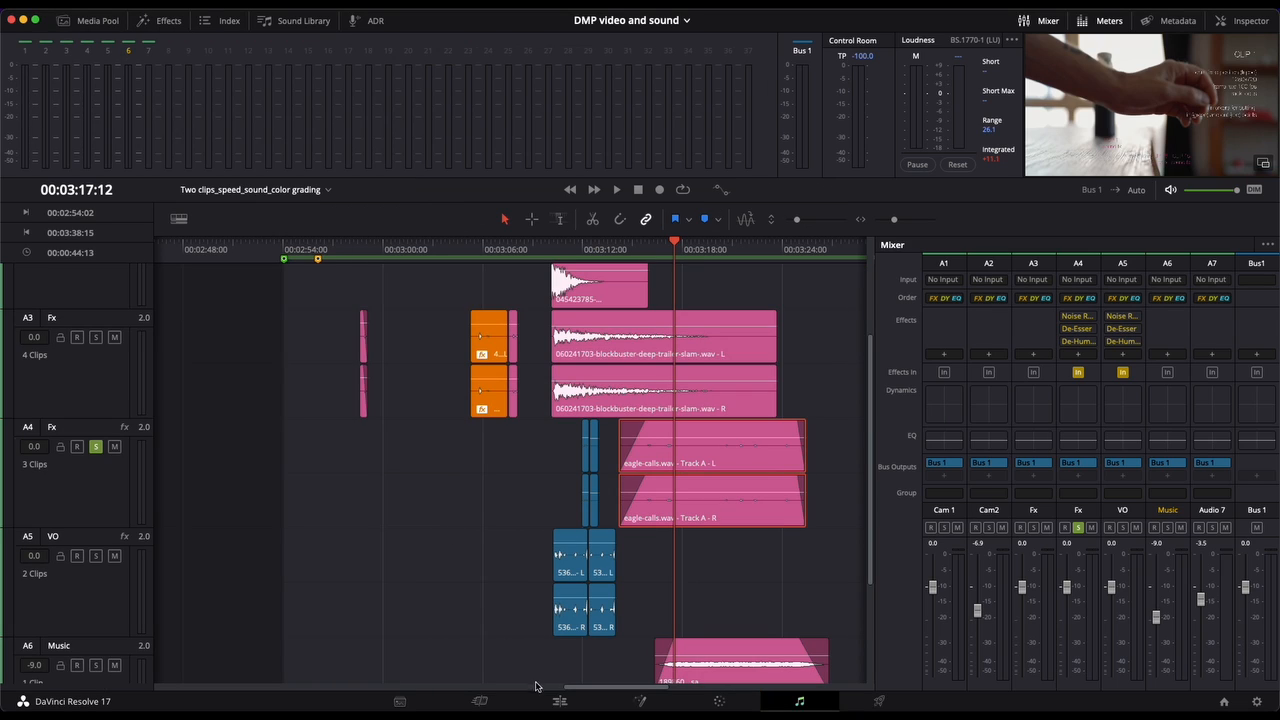
pyautogui.click(559, 701)
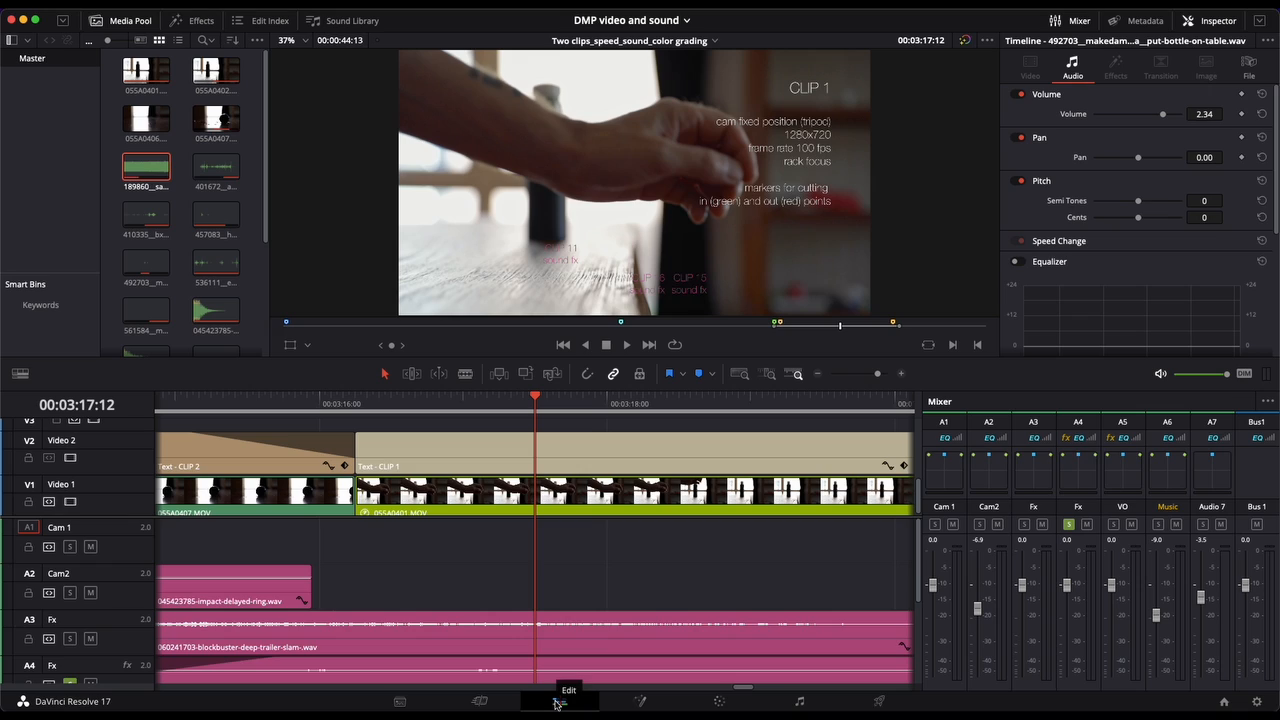